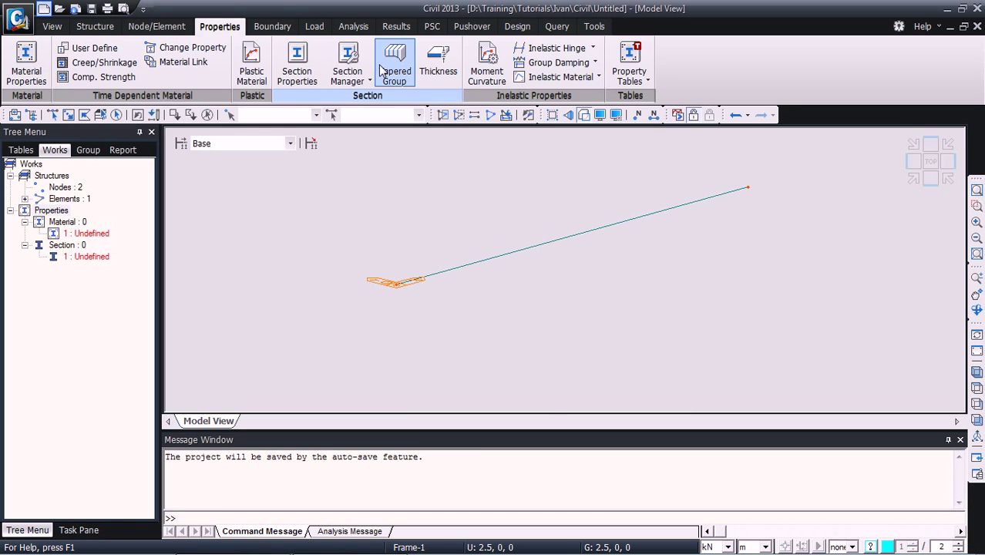
# Launch MIDAS/SPC from the Tools tab of midas Civil 2013.
pyautogui.click(594, 26)
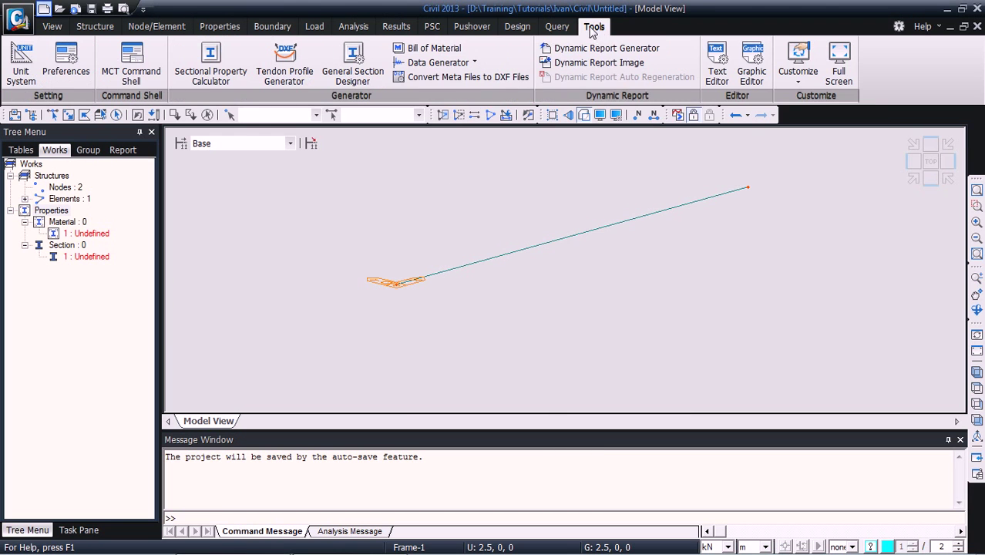
pyautogui.click(212, 62)
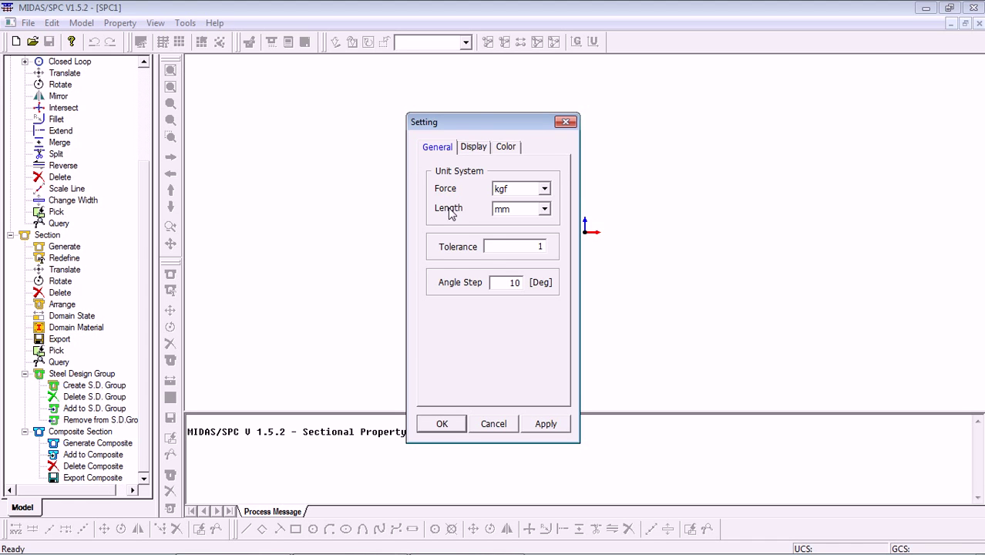
# Set the MIDAS/SPC force unit to kN and length unit to m.
pyautogui.click(544, 191)
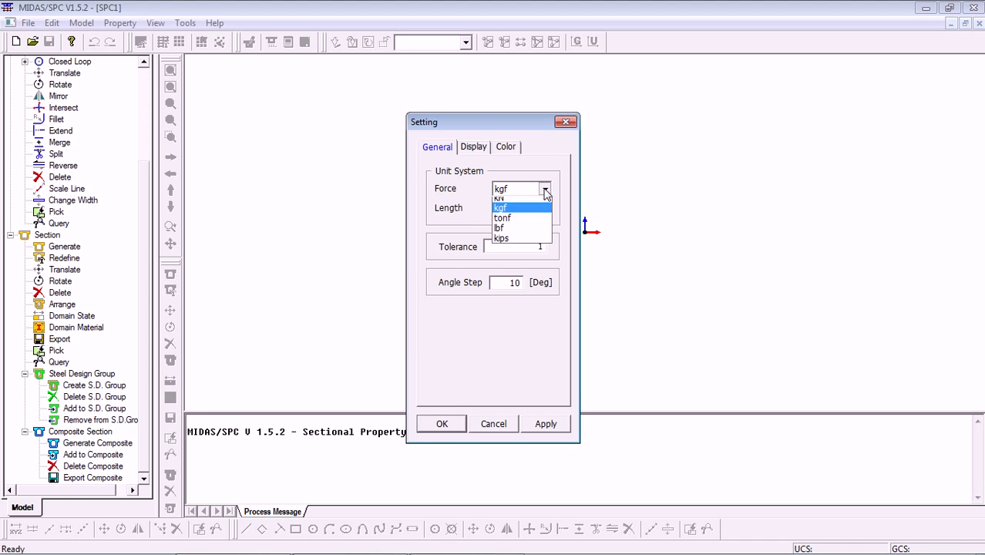
pyautogui.click(544, 208)
pyautogui.click(544, 208)
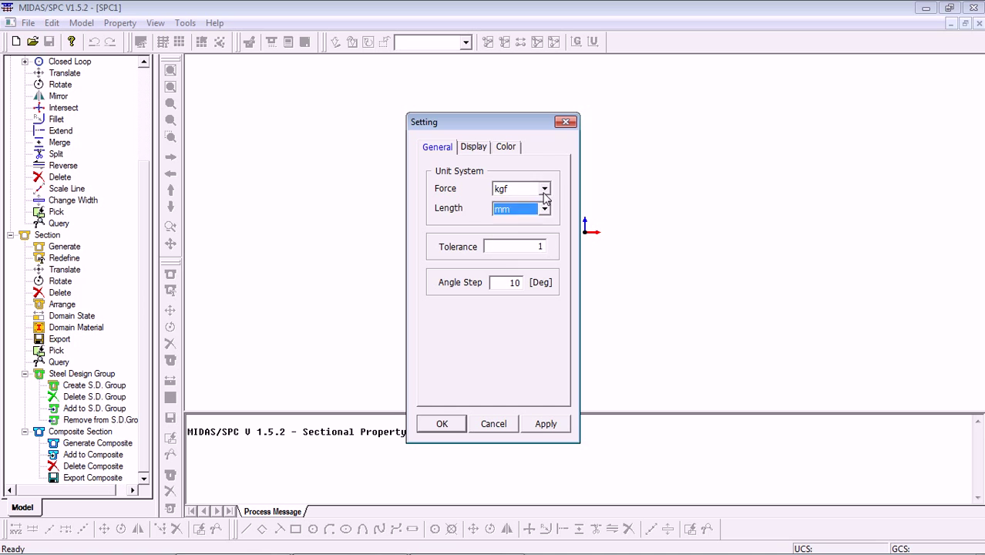
pyautogui.click(544, 190)
pyautogui.click(515, 214)
pyautogui.click(544, 208)
pyautogui.click(510, 220)
pyautogui.click(443, 424)
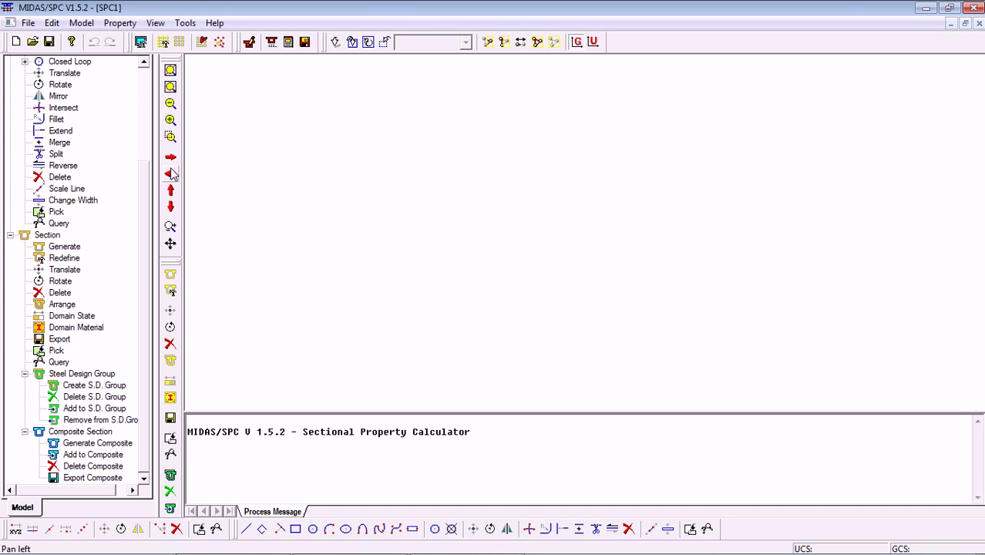
# Expand Point and Curve creation, then set the grid to 0.01 spacing, 150 vertical, 50 horizontal.
pyautogui.moveTo(143, 180); pyautogui.dragTo(147, 87)
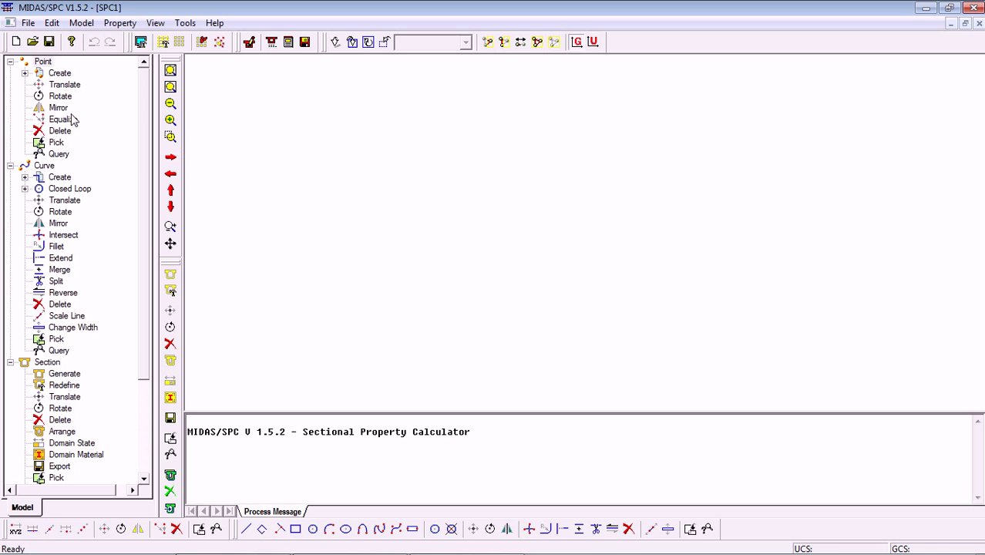
pyautogui.click(24, 73)
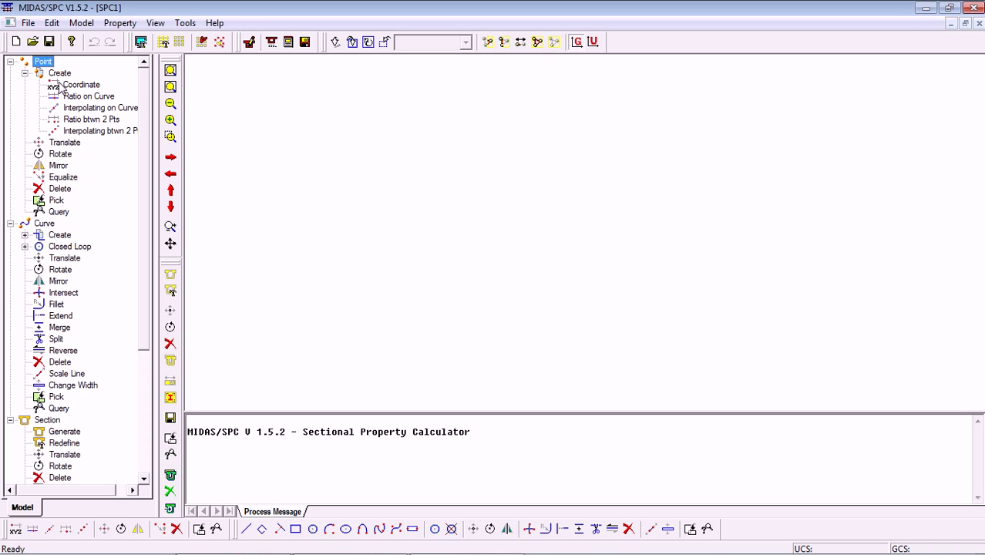
pyautogui.click(25, 235)
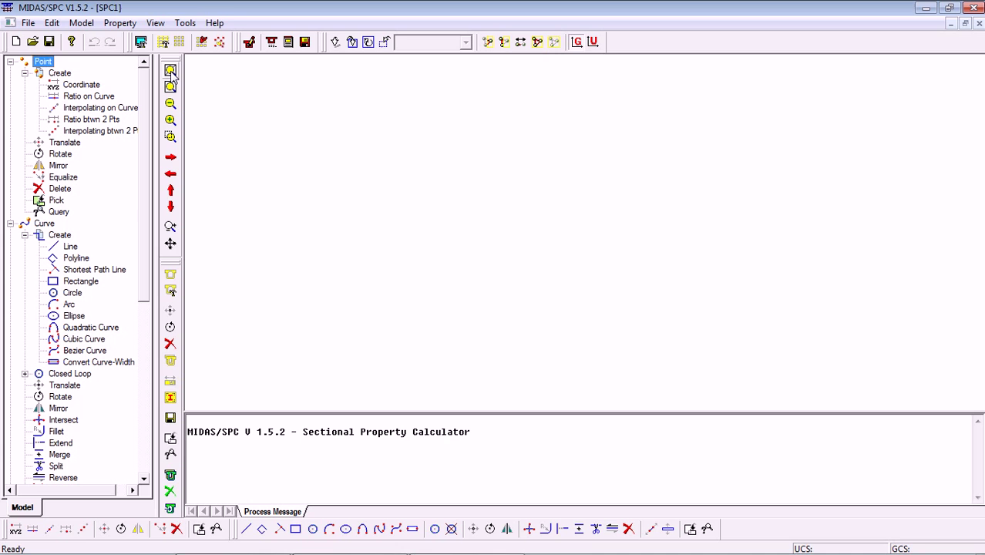
pyautogui.click(163, 43)
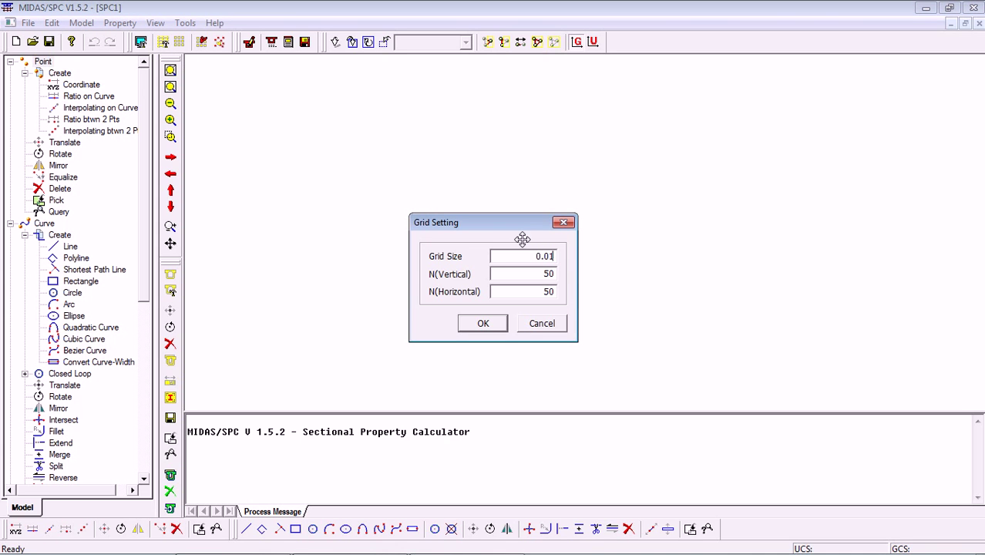
pyautogui.moveTo(534, 274); pyautogui.dragTo(561, 273)
pyautogui.click(484, 323)
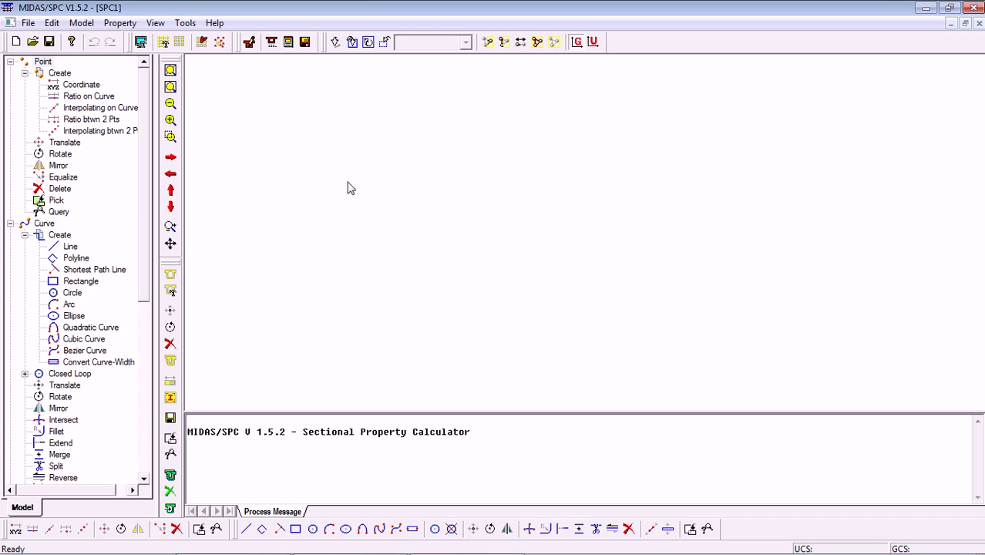
# Turn on the point grid and zoom to fit the drawing area.
pyautogui.click(179, 44)
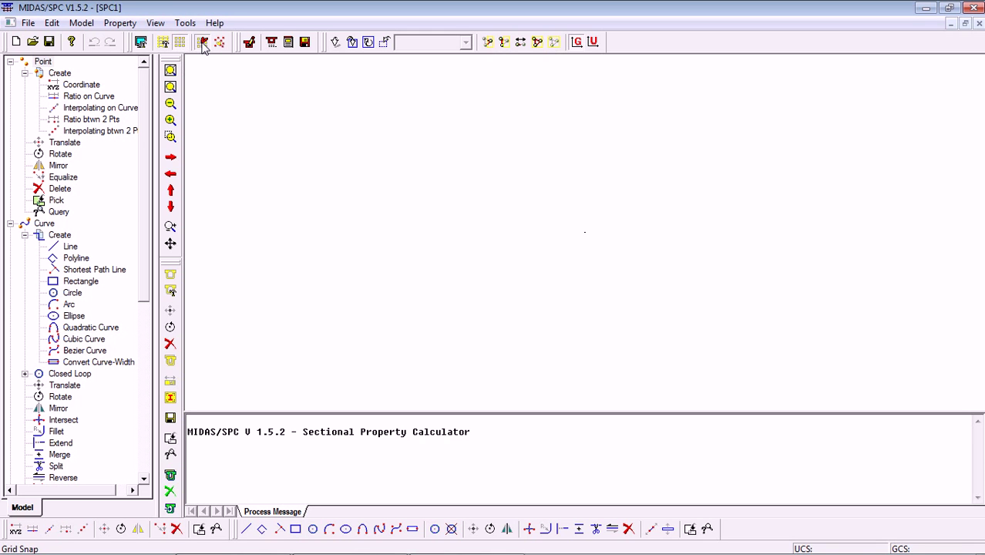
pyautogui.click(171, 87)
pyautogui.scroll(-3, 463, 196)
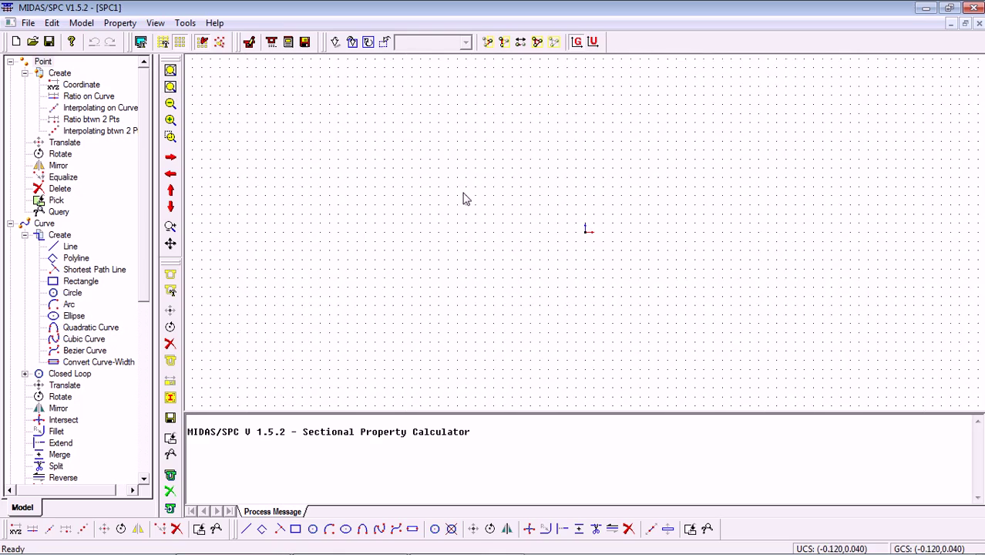
pyautogui.scroll(-1, 463, 196)
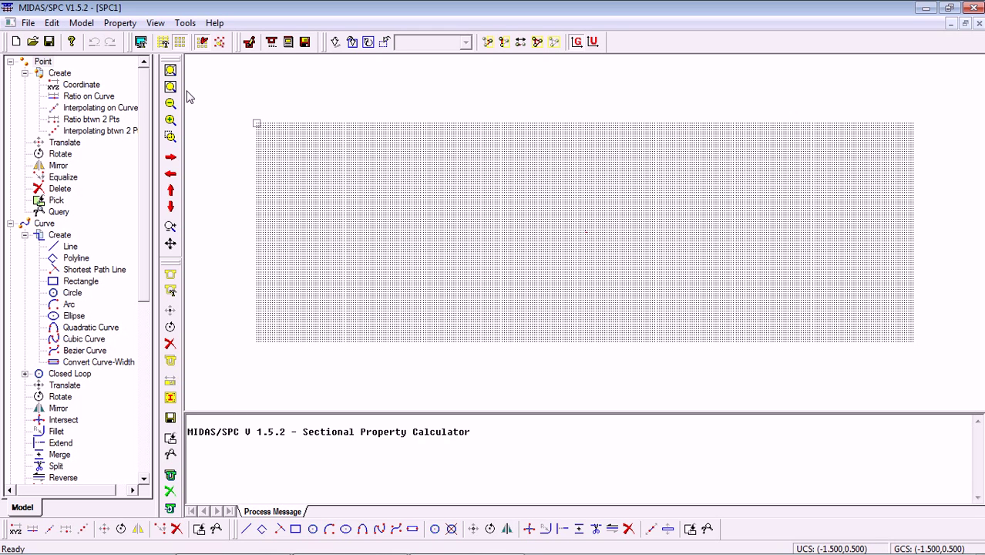
# Draw the deck slab rectangle from (-1.500, 0.500) to (1.500, 0.300).
pyautogui.click(24, 72)
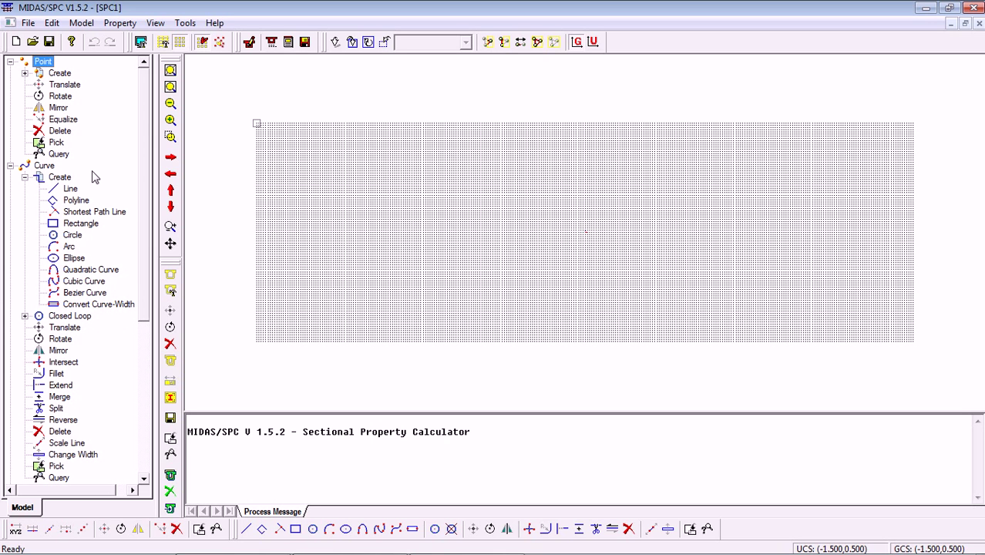
pyautogui.click(80, 23)
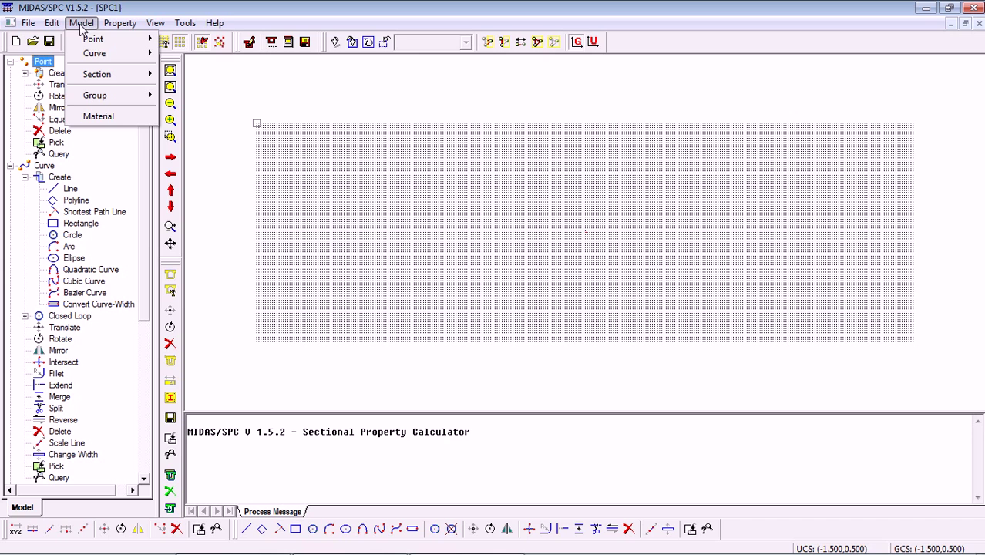
pyautogui.moveTo(97, 53)
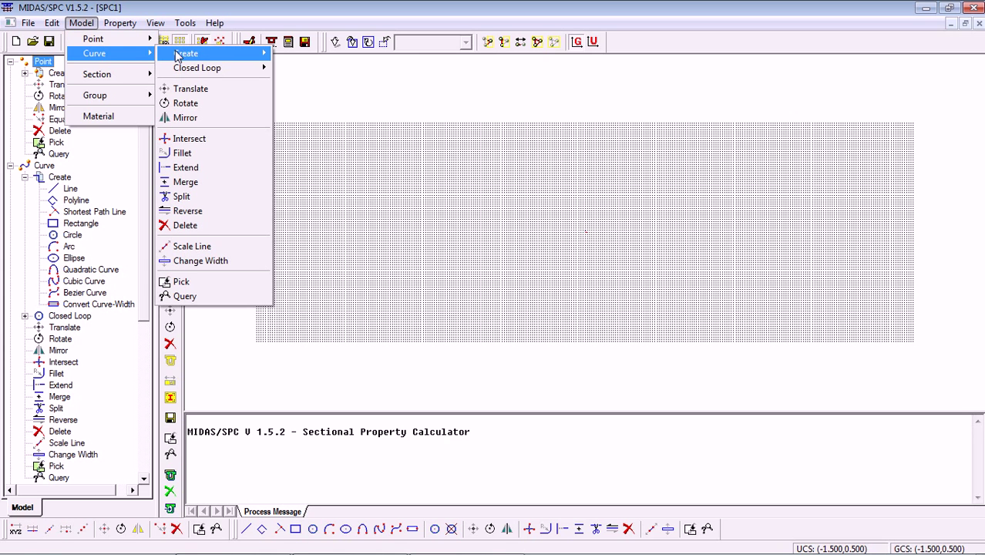
pyautogui.moveTo(192, 55)
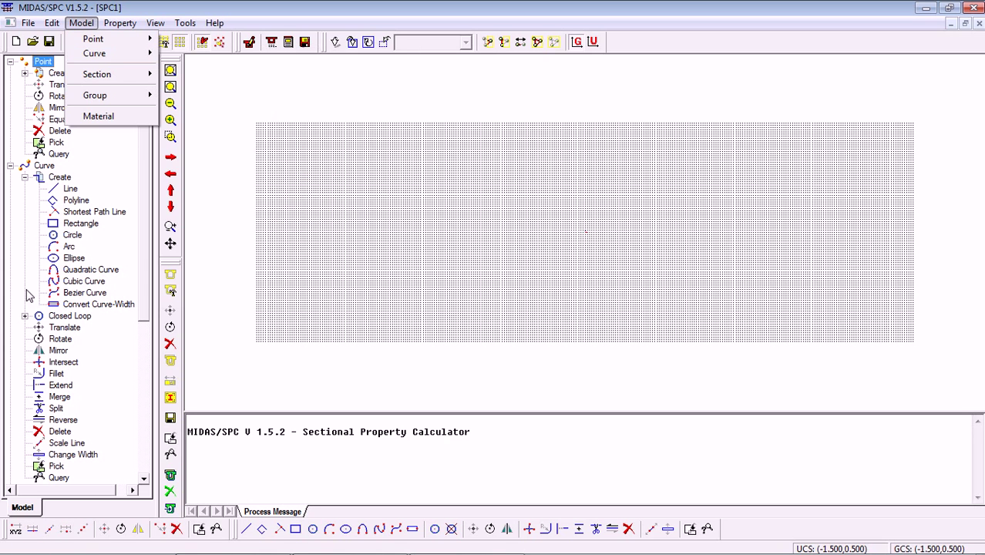
pyautogui.click(89, 227)
pyautogui.doubleClick(82, 224)
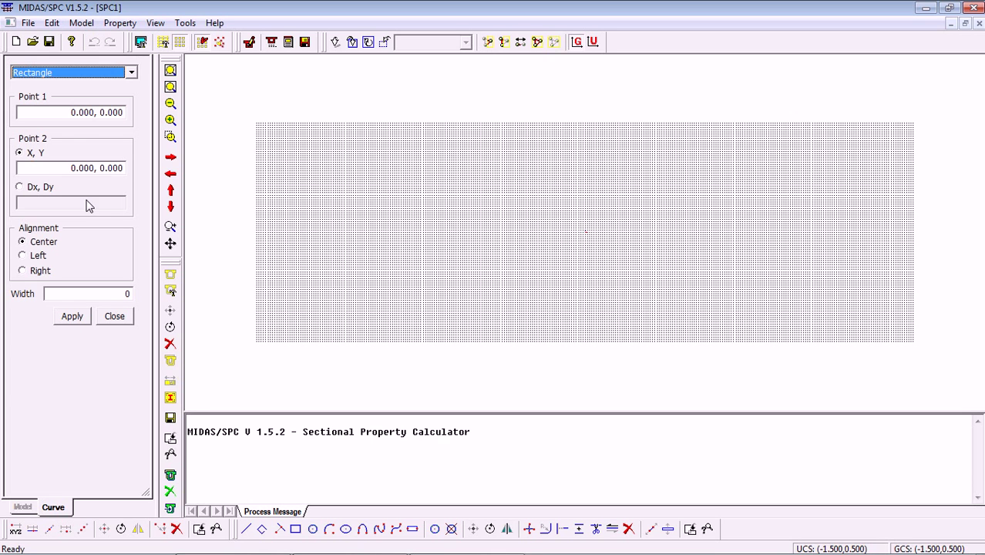
pyautogui.click(65, 113)
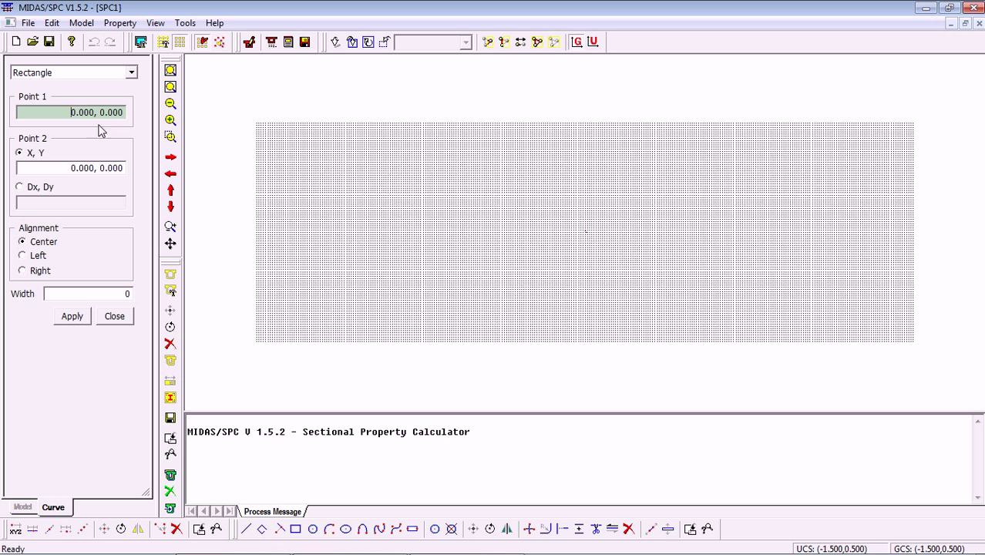
pyautogui.click(257, 124)
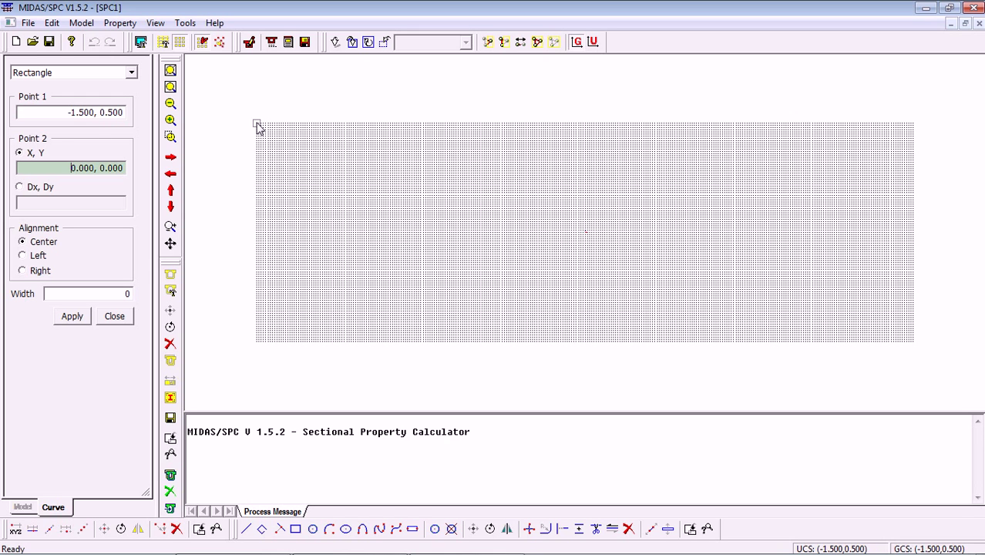
pyautogui.click(913, 167)
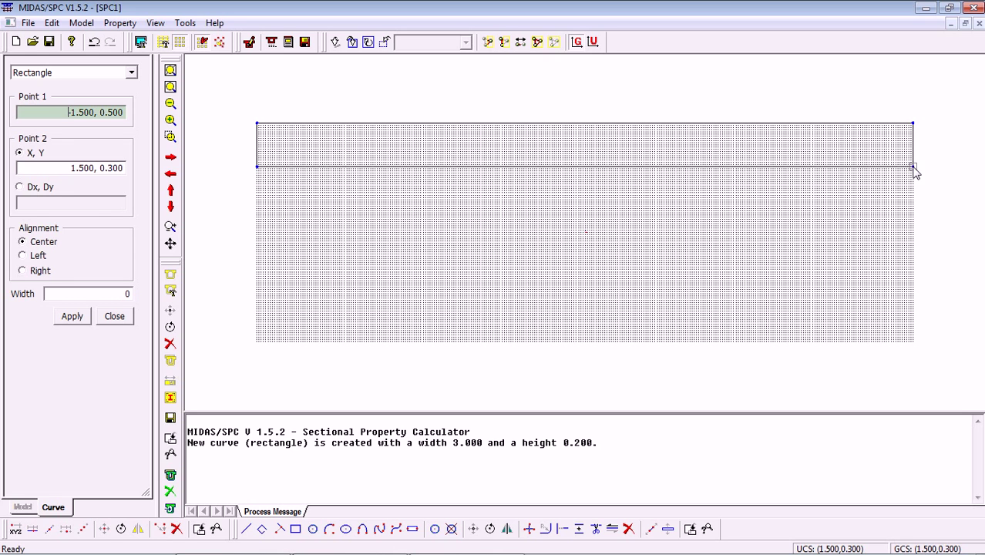
# Draw the 0.400 flange lines from x -0.200 to 0.200 at y -0.490 and 0.290.
pyautogui.click(114, 316)
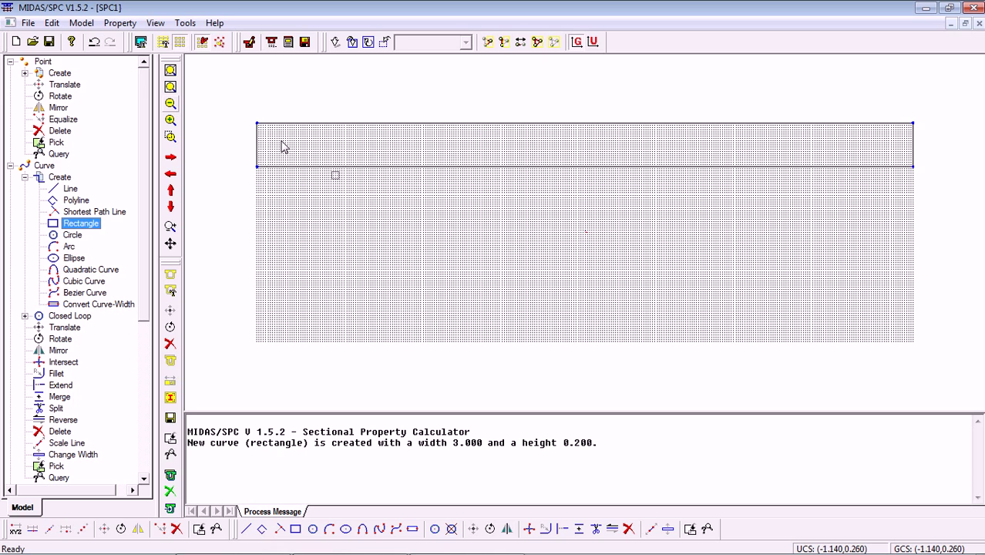
pyautogui.doubleClick(75, 192)
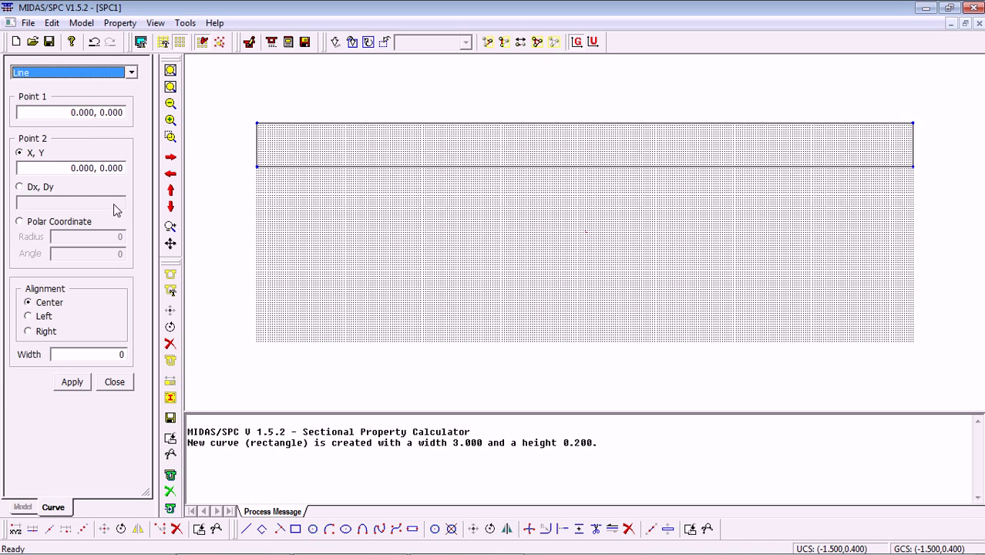
pyautogui.click(64, 112)
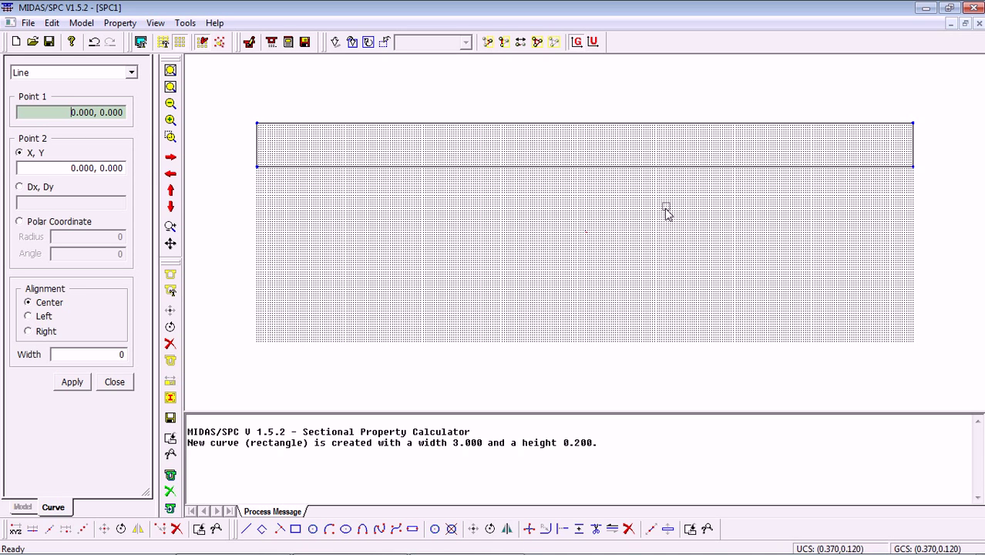
pyautogui.click(542, 344)
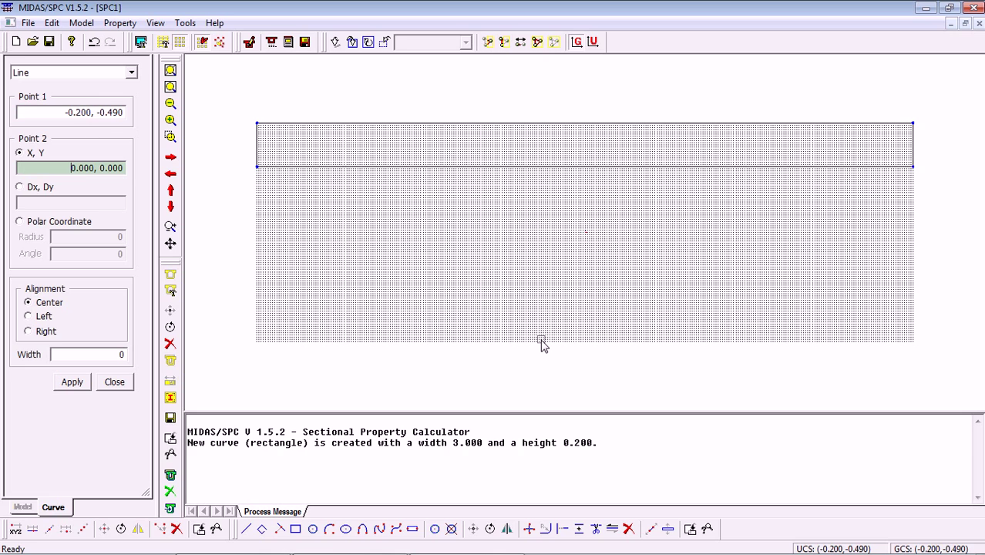
pyautogui.click(629, 343)
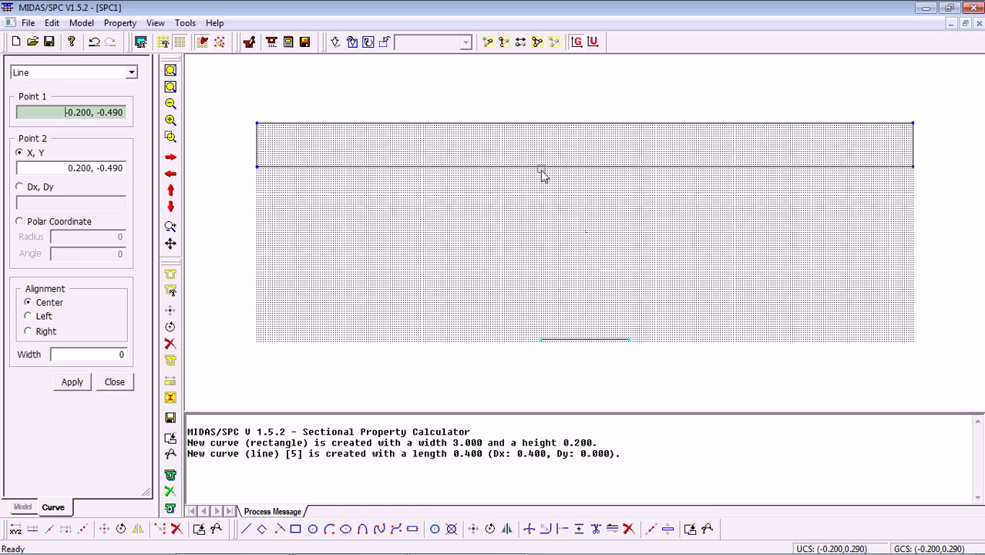
pyautogui.click(542, 174)
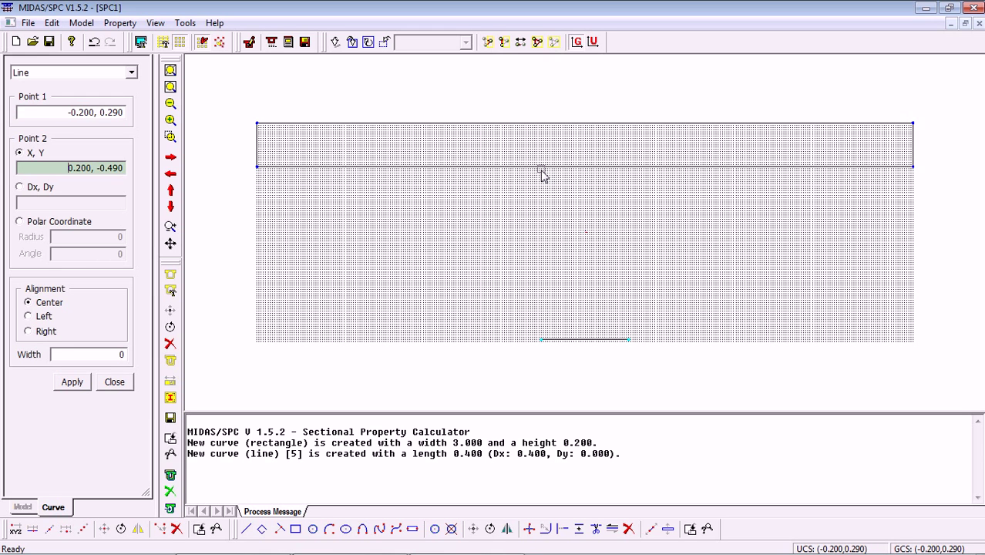
pyautogui.click(629, 173)
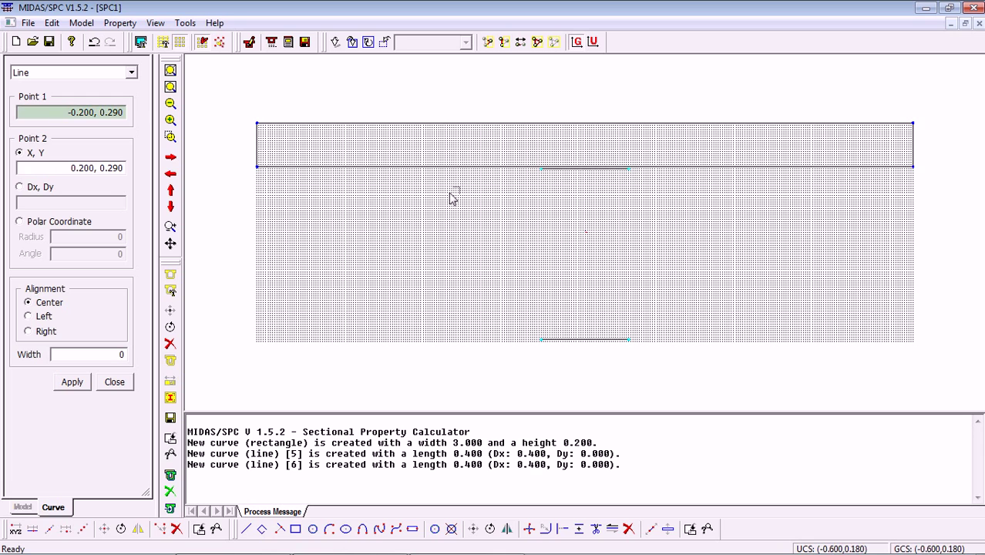
# Draw the 0.780 vertical web at x = 0 joining both flange midpoints.
pyautogui.click(584, 340)
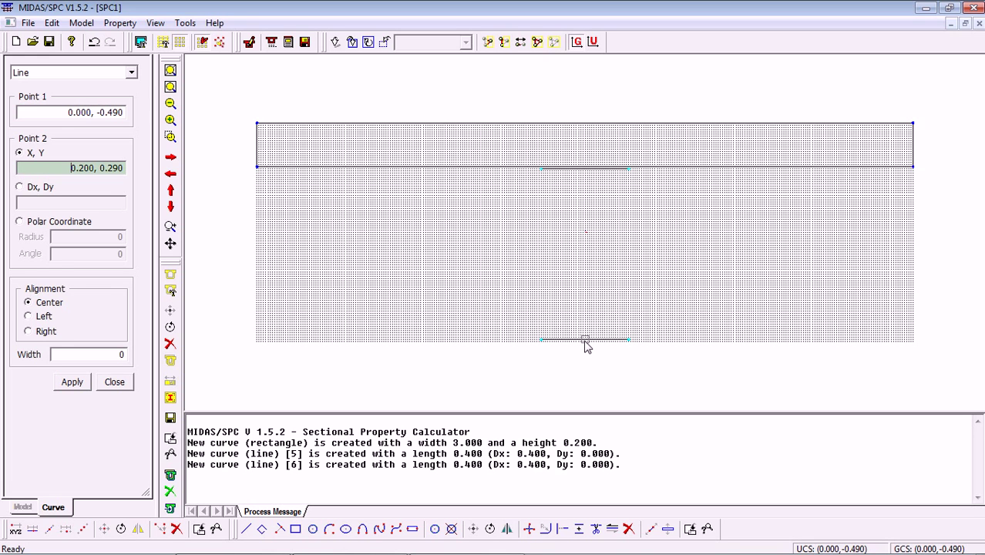
pyautogui.click(585, 169)
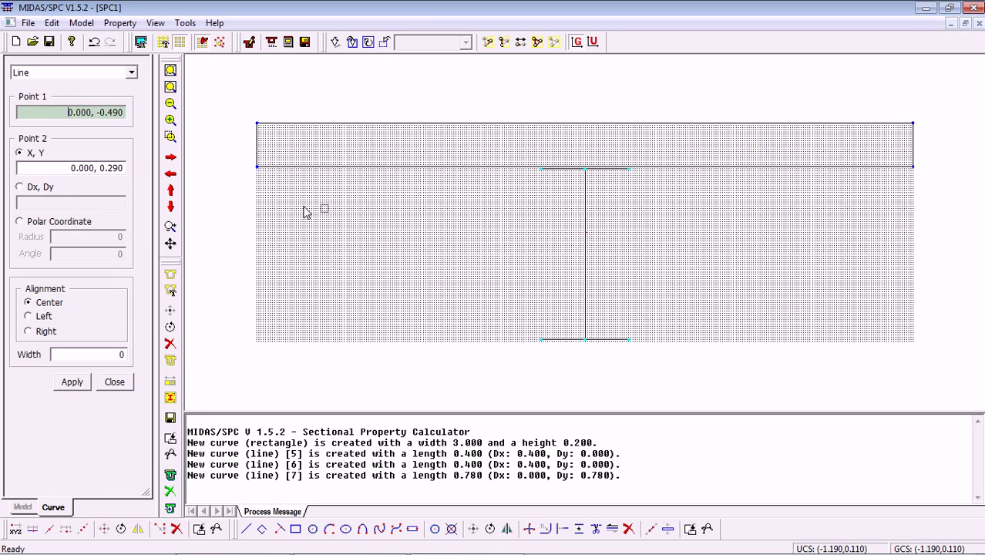
pyautogui.press('Escape')
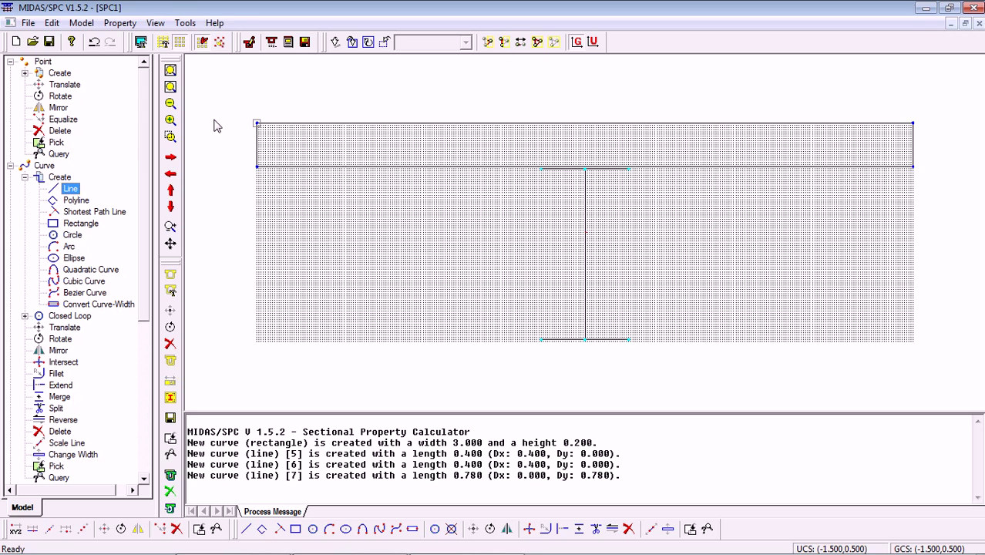
# Start a new project without saving SPC1, with units reset to kN and m.
pyautogui.click(16, 44)
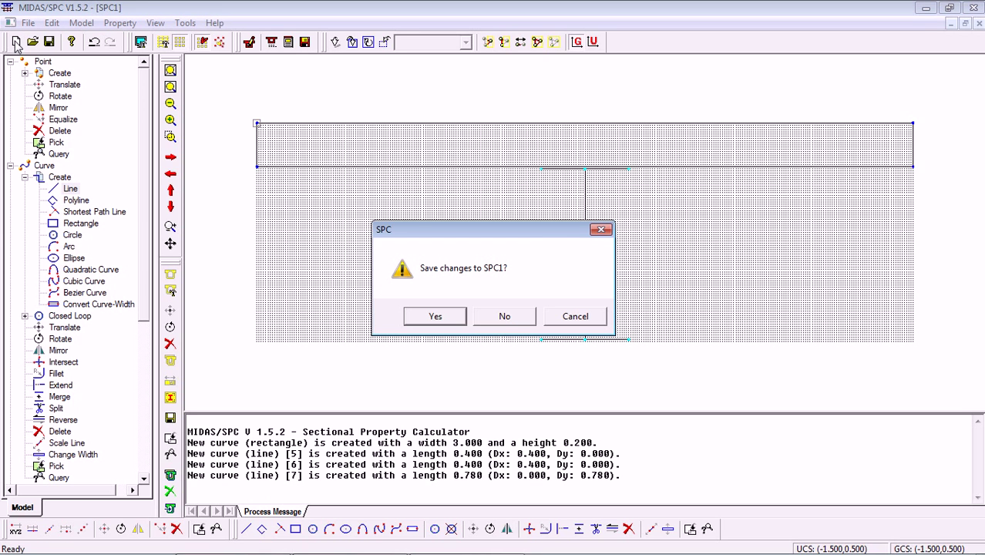
pyautogui.click(504, 318)
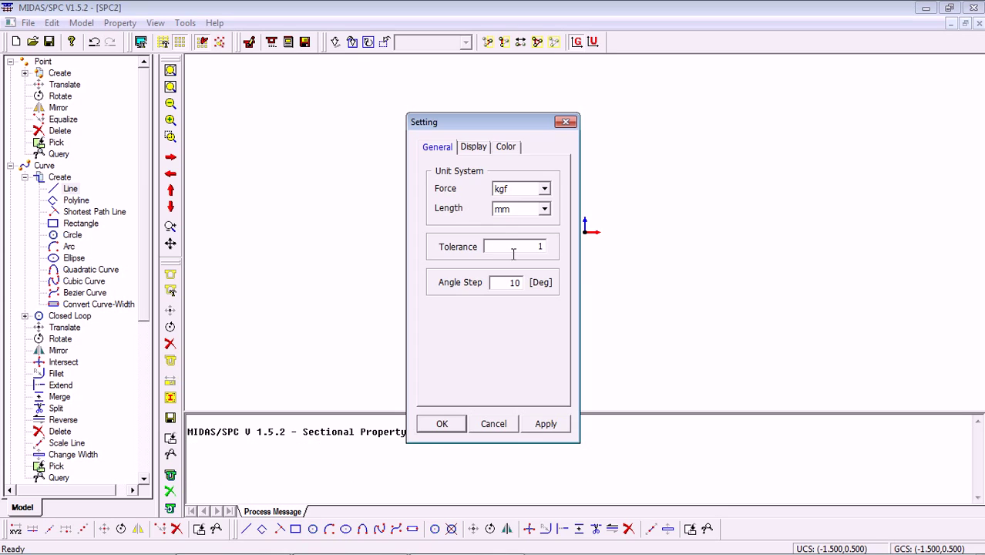
pyautogui.click(530, 190)
pyautogui.click(504, 212)
pyautogui.click(510, 209)
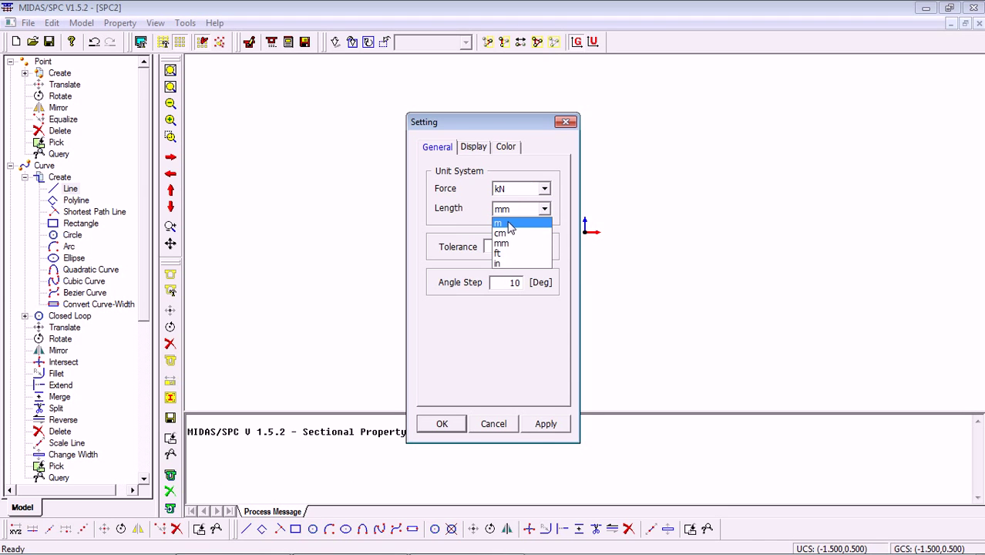
pyautogui.click(501, 223)
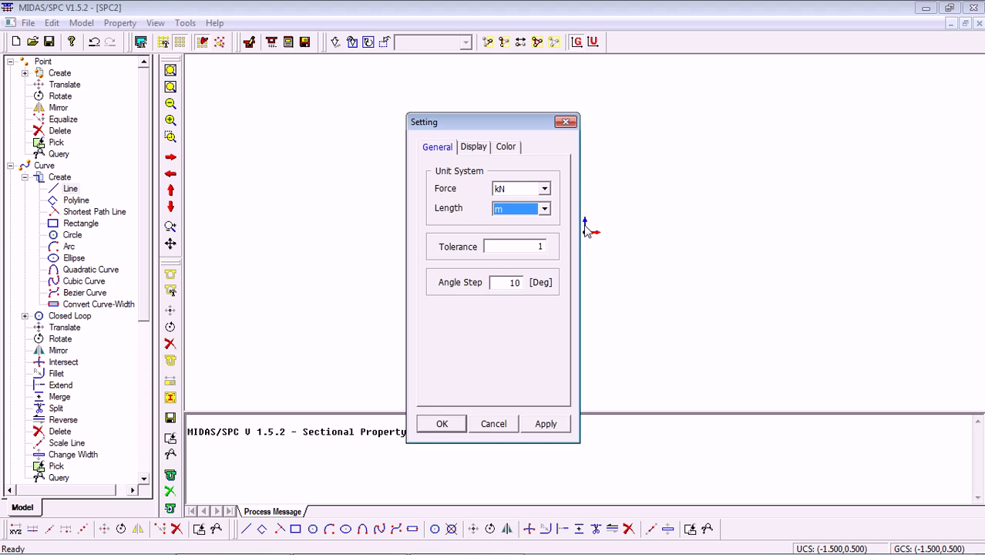
pyautogui.click(442, 424)
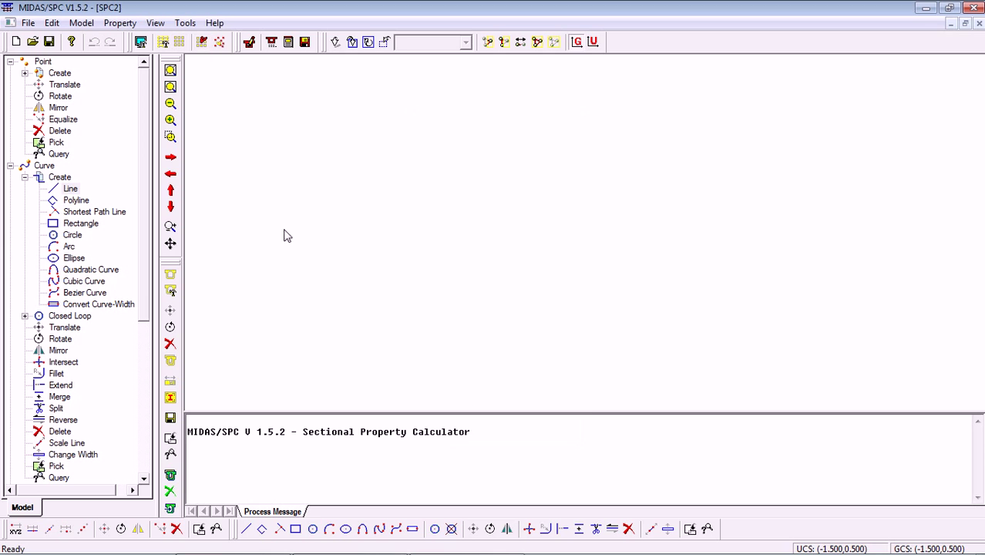
pyautogui.click(27, 23)
# Import SPC1.dxf as an AutoCAD DXF, splitting curves at their intersections.
pyautogui.moveTo(77, 103)
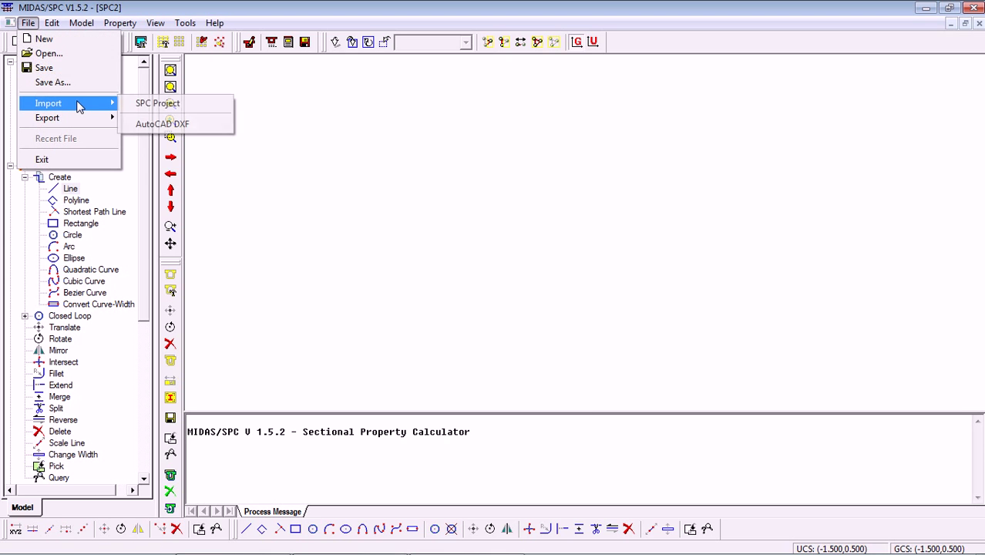
pyautogui.click(166, 127)
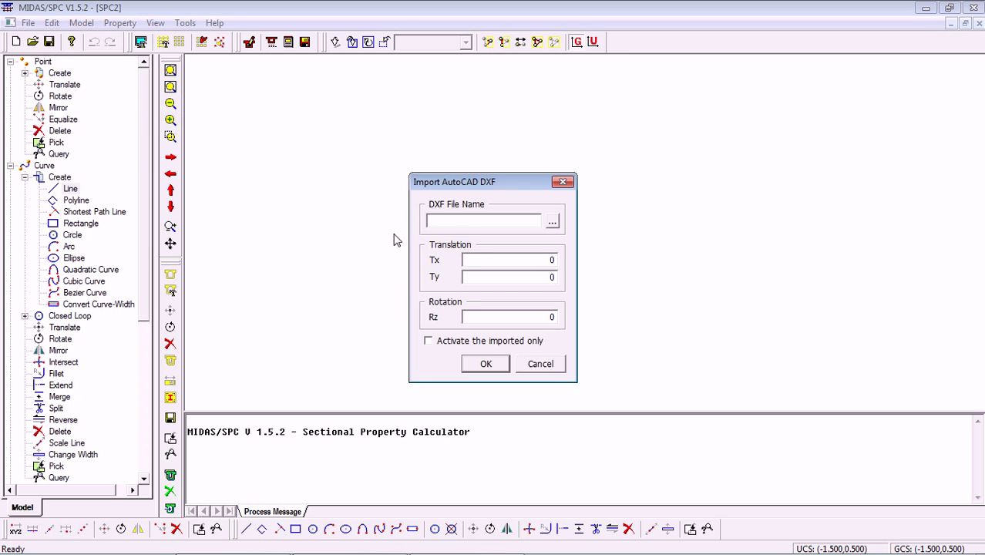
pyautogui.click(551, 221)
pyautogui.click(382, 262)
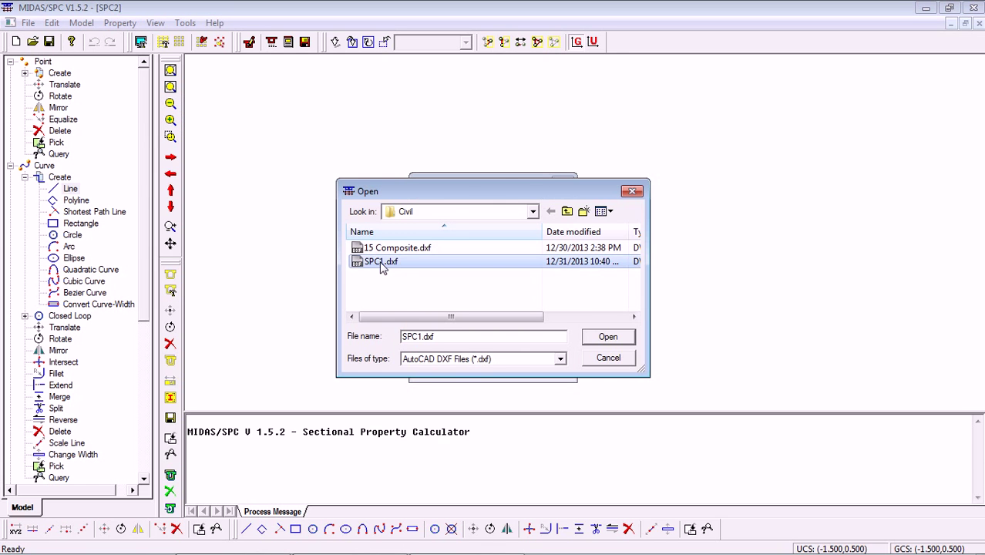
pyautogui.click(616, 344)
pyautogui.click(498, 368)
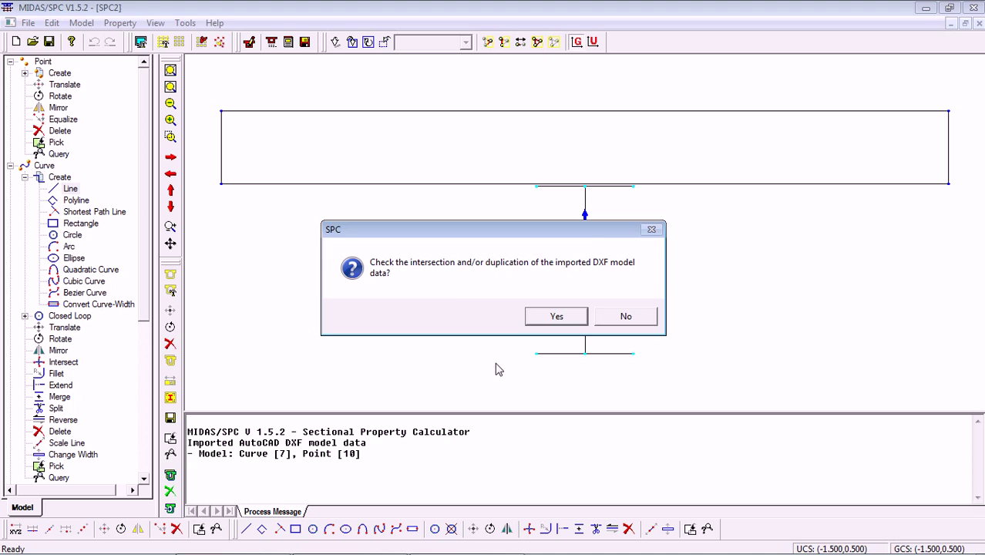
pyautogui.click(545, 324)
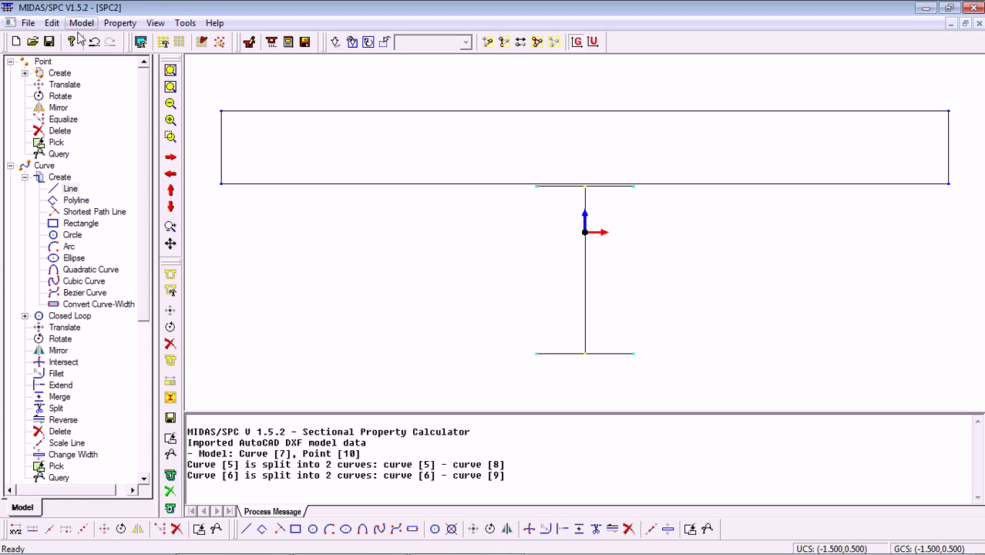
# Set a 0.02 width on the girder's web and top and bottom flange curves.
pyautogui.click(81, 23)
pyautogui.moveTo(112, 56)
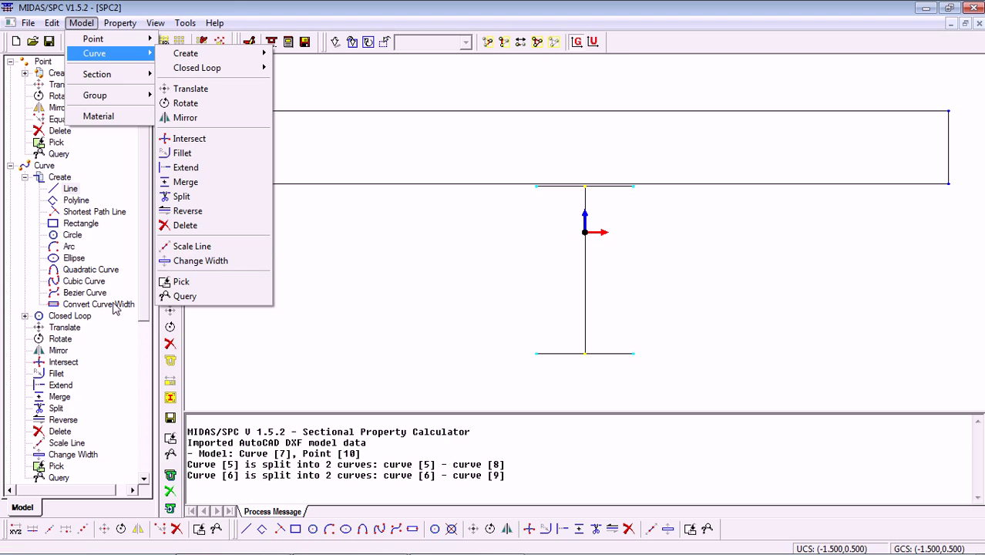
pyautogui.click(77, 456)
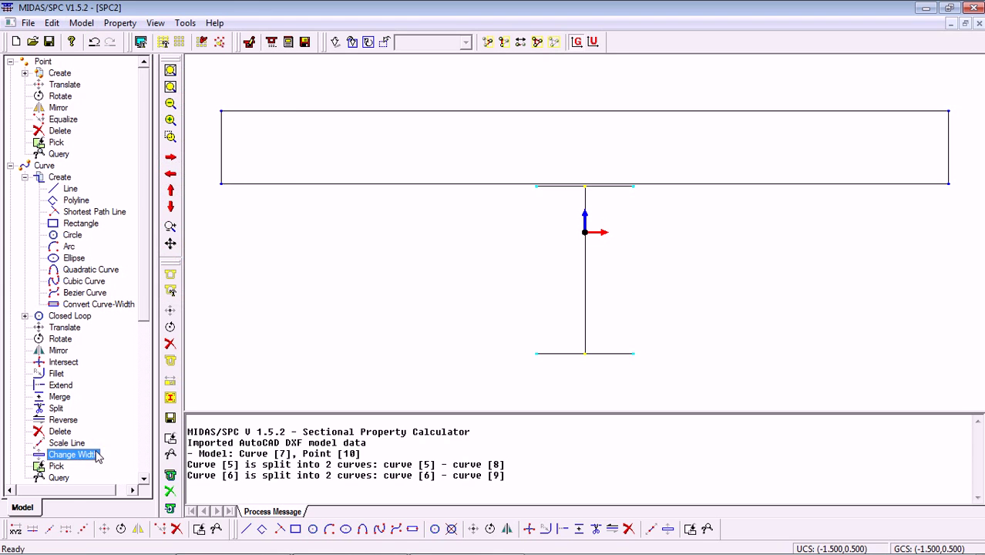
pyautogui.doubleClick(80, 454)
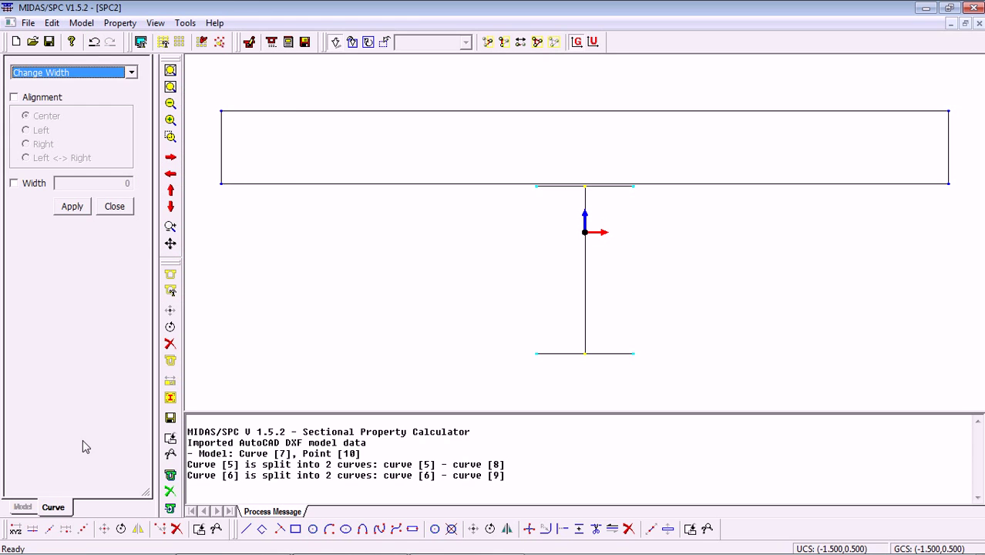
pyautogui.click(23, 185)
pyautogui.moveTo(100, 183); pyautogui.dragTo(154, 189)
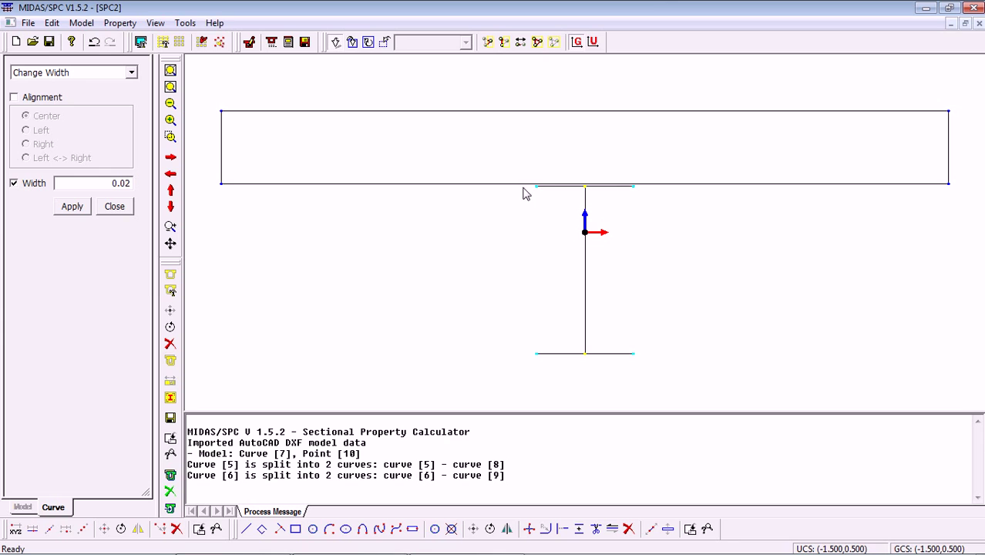
pyautogui.moveTo(525, 193); pyautogui.dragTo(667, 376)
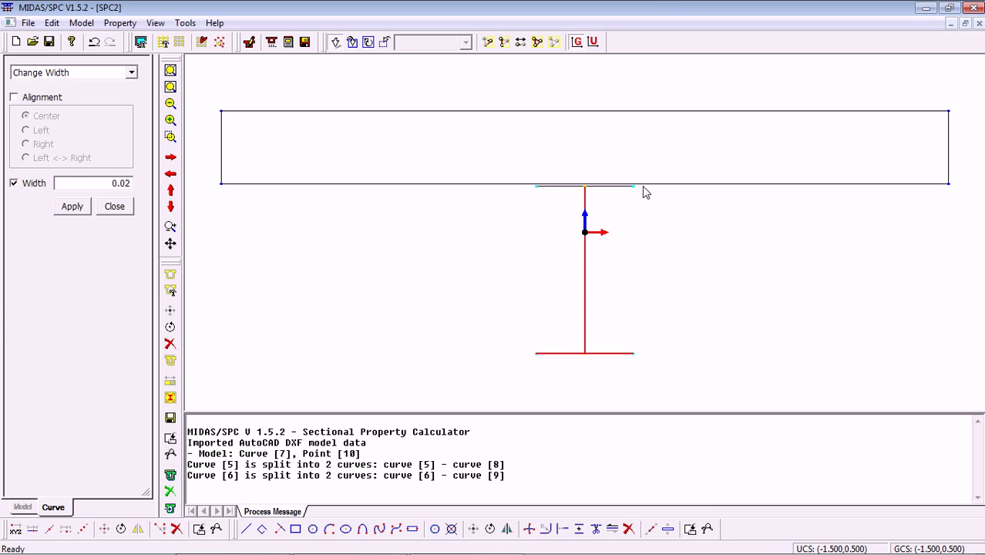
pyautogui.moveTo(643, 185); pyautogui.dragTo(519, 230)
pyautogui.click(72, 207)
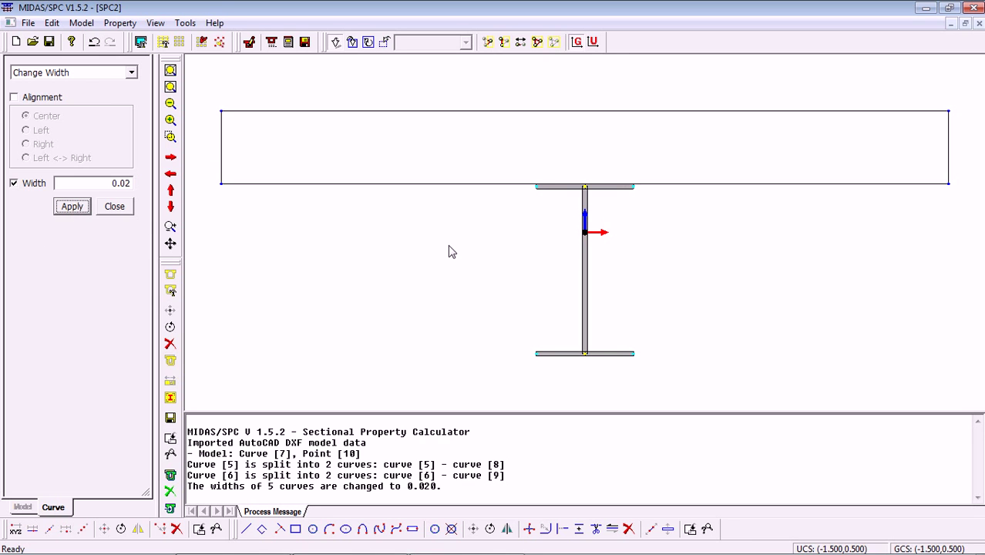
pyautogui.click(114, 206)
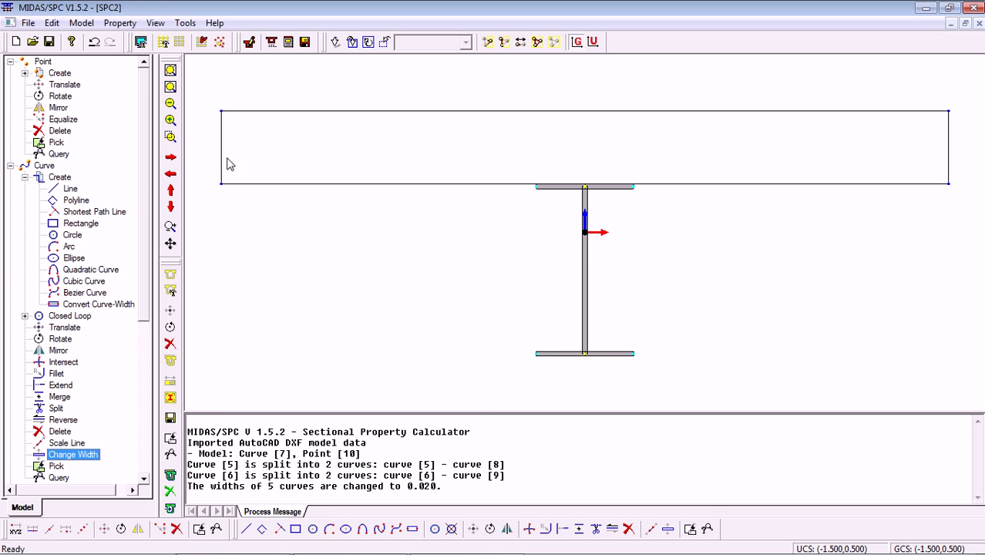
# Add a Steel material with modulus 210000000, Poisson's ratio 0.3 and density 76.
pyautogui.click(80, 25)
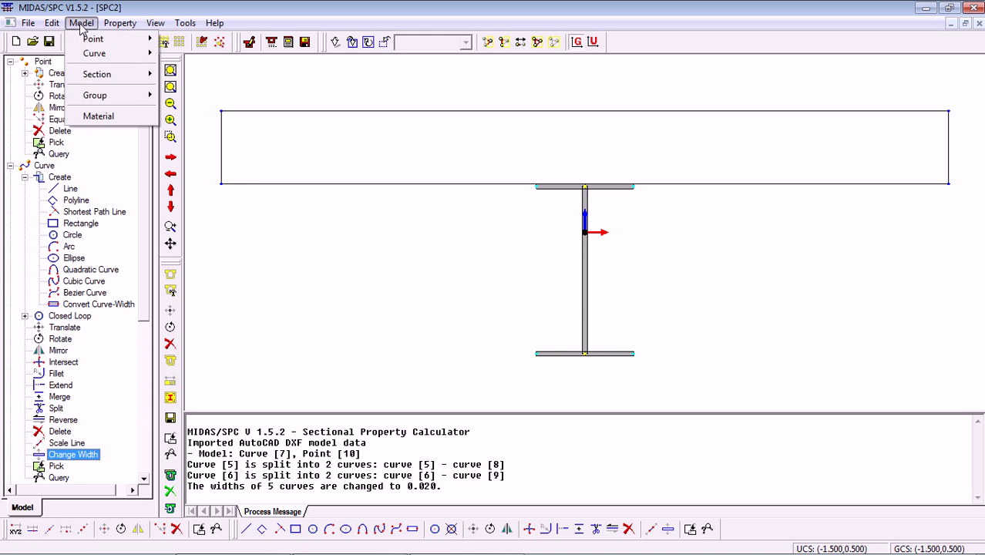
pyautogui.click(112, 115)
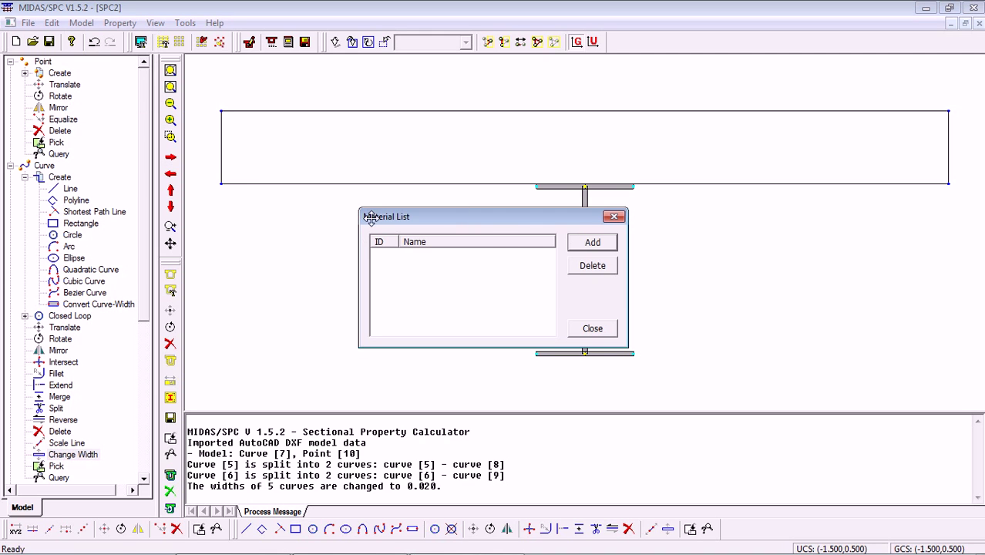
pyautogui.click(592, 244)
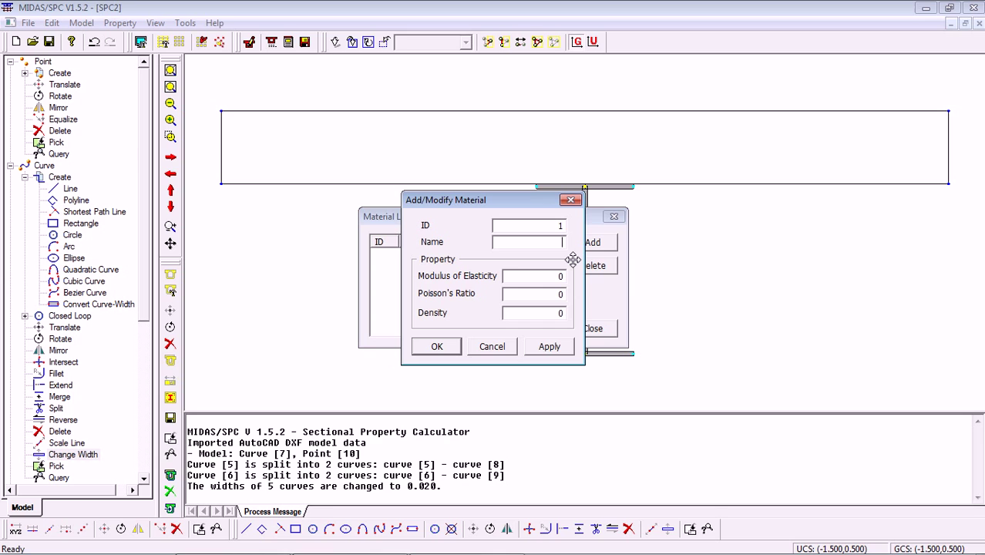
pyautogui.write('Stee')
pyautogui.write('21')
pyautogui.write('0000000')
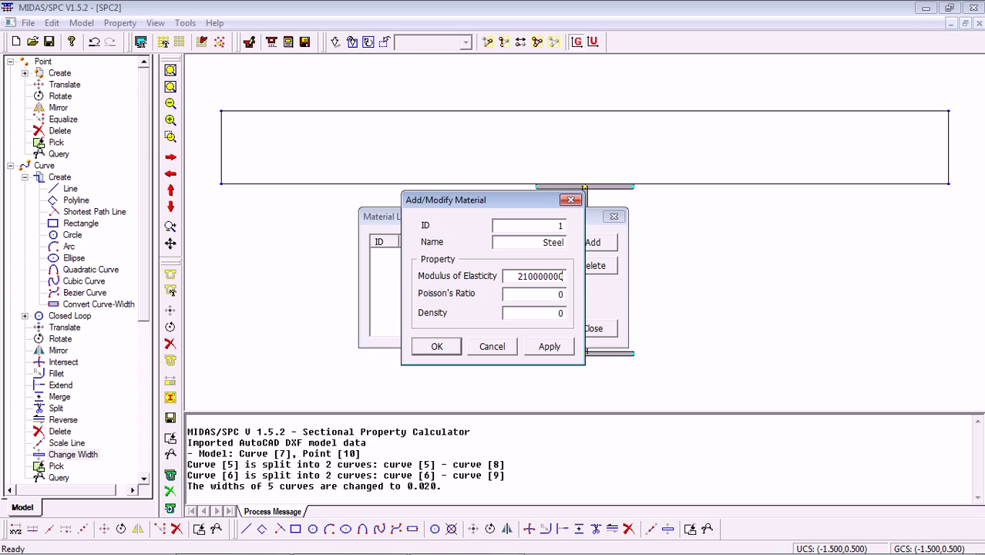
pyautogui.press('Tab')
pyautogui.write('0.3')
pyautogui.press('Tab')
pyautogui.write('76.98')
pyautogui.click(548, 346)
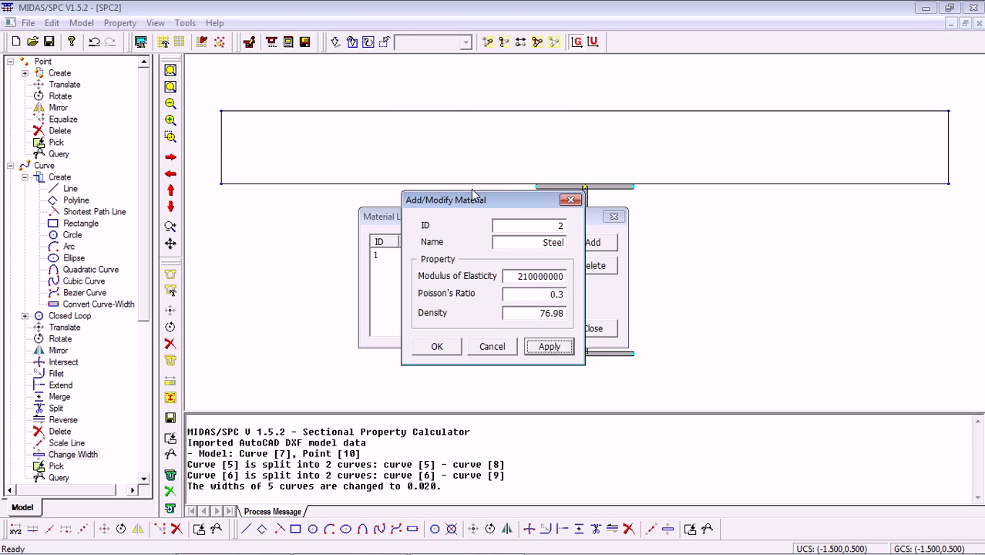
# Add an RC material with modulus 32000000, Poisson's ratio 0.2 and density 25.
pyautogui.moveTo(494, 199); pyautogui.dragTo(715, 201)
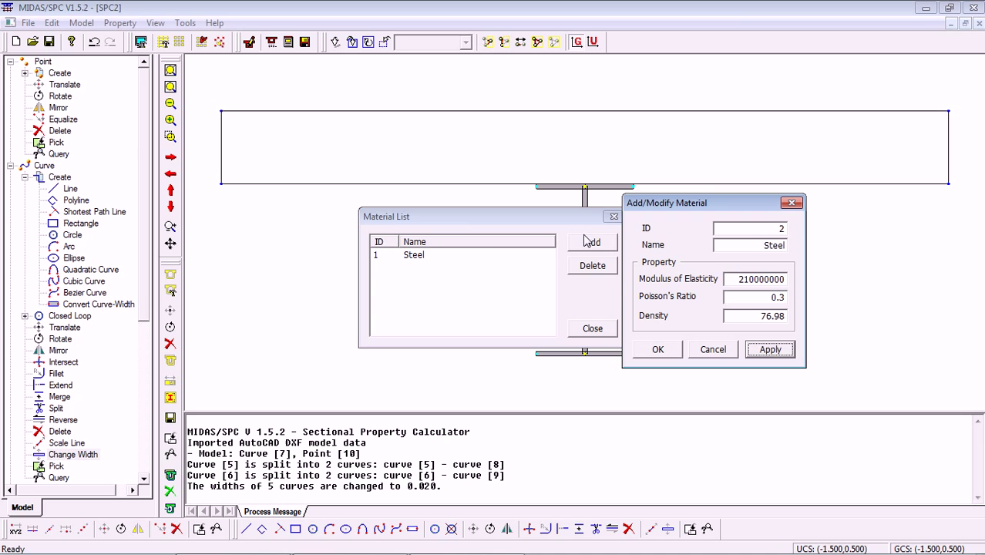
pyautogui.doubleClick(751, 245)
pyautogui.write('RC')
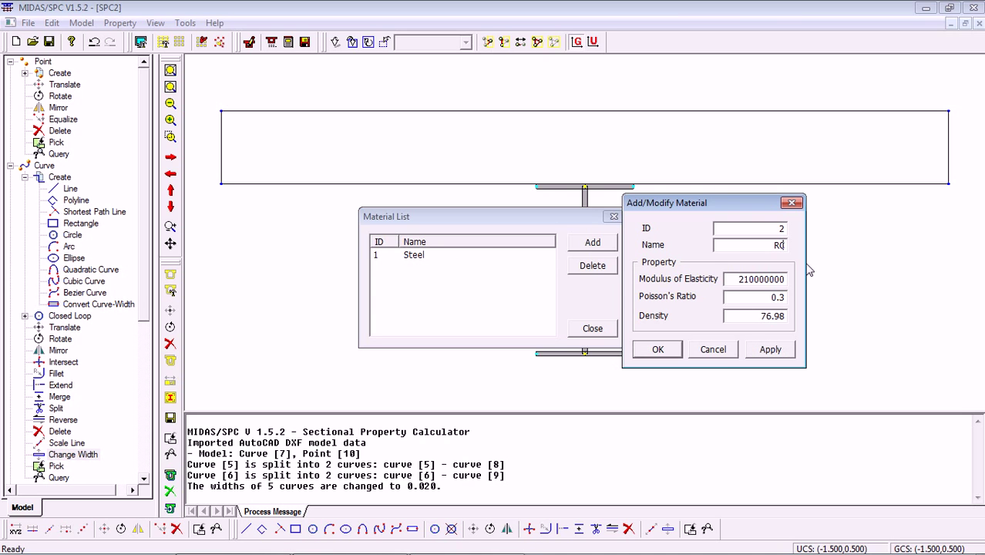
pyautogui.press('Tab')
pyautogui.write('32000000')
pyautogui.press('Tab')
pyautogui.press('Tab')
pyautogui.write('25')
pyautogui.click(659, 351)
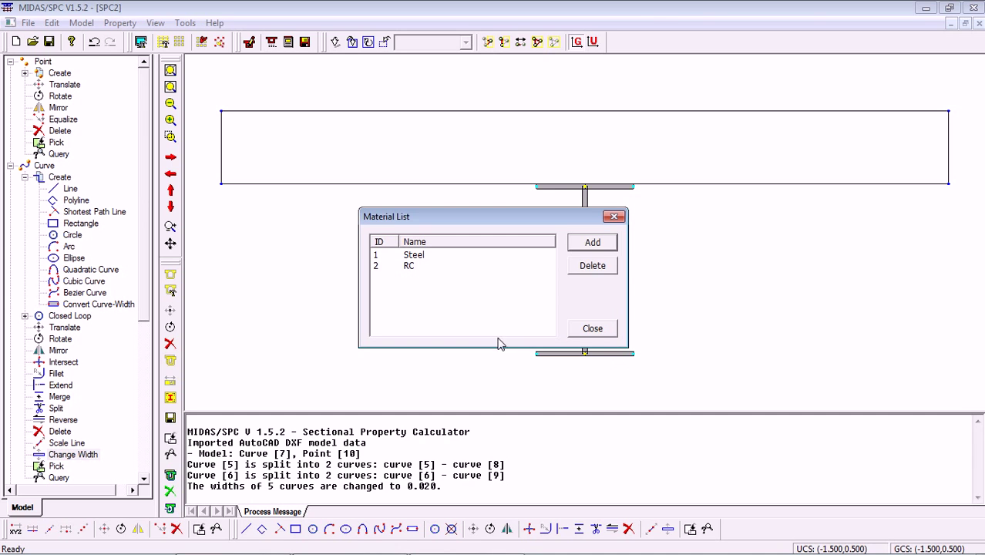
pyautogui.click(590, 329)
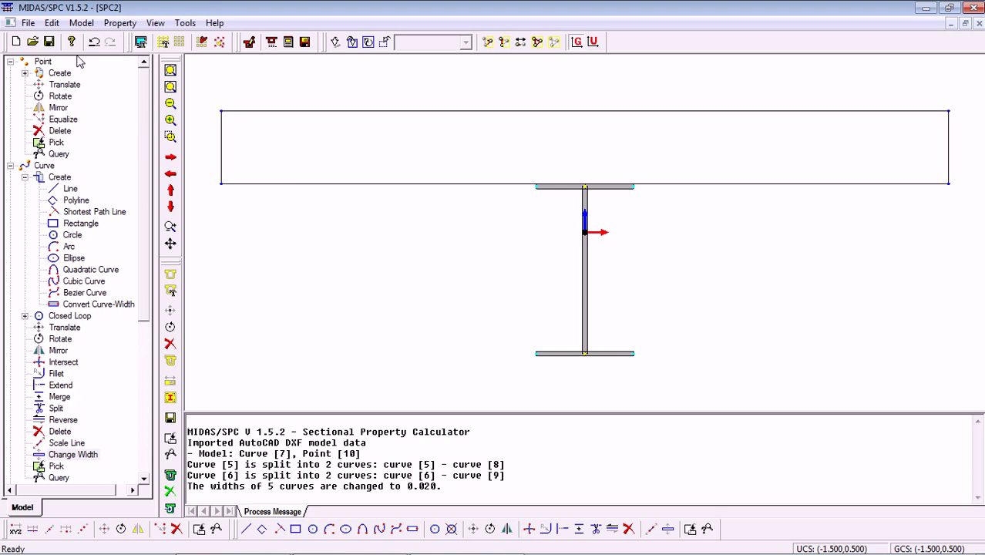
# Generate a 2-part composite section named 'Composite' based on Steel.
pyautogui.click(81, 23)
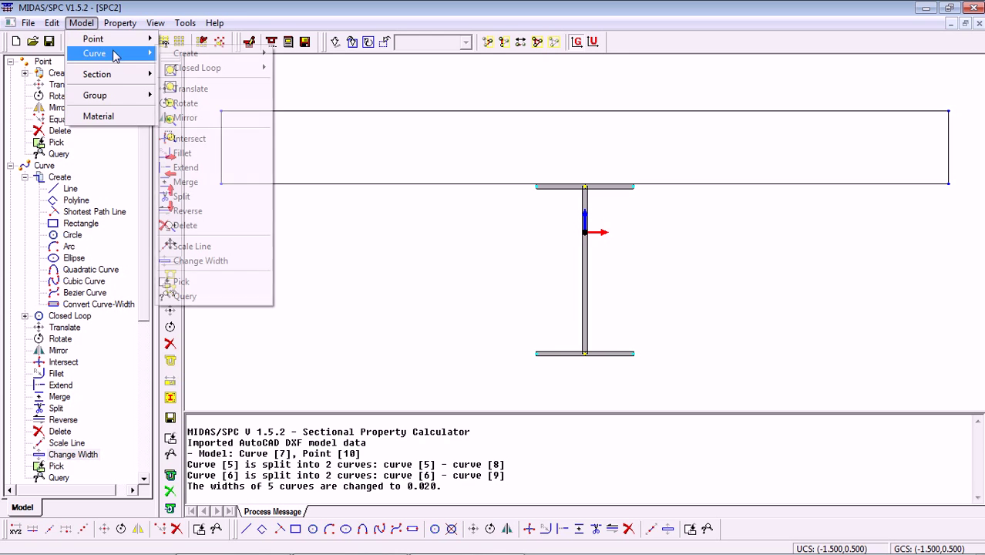
pyautogui.click(150, 77)
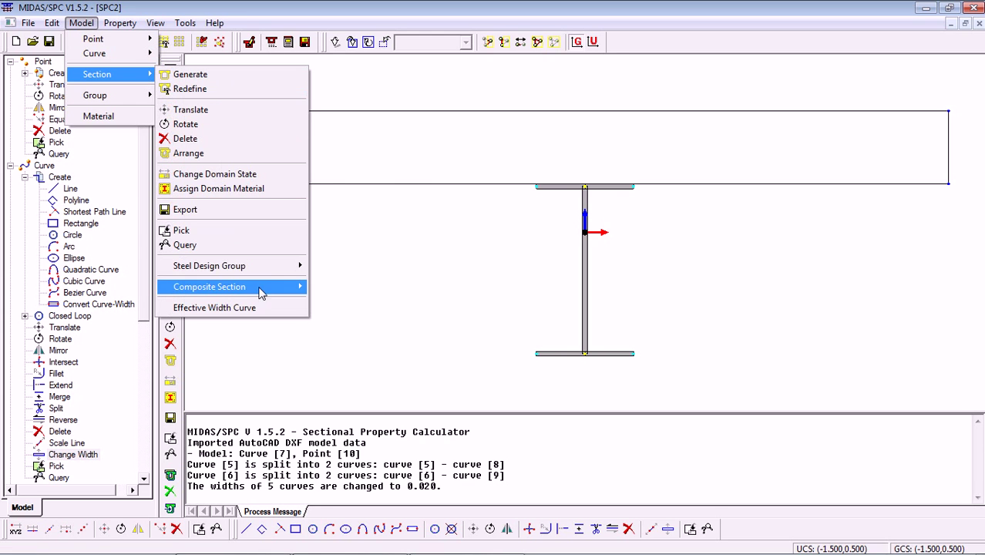
pyautogui.moveTo(261, 288)
pyautogui.click(330, 287)
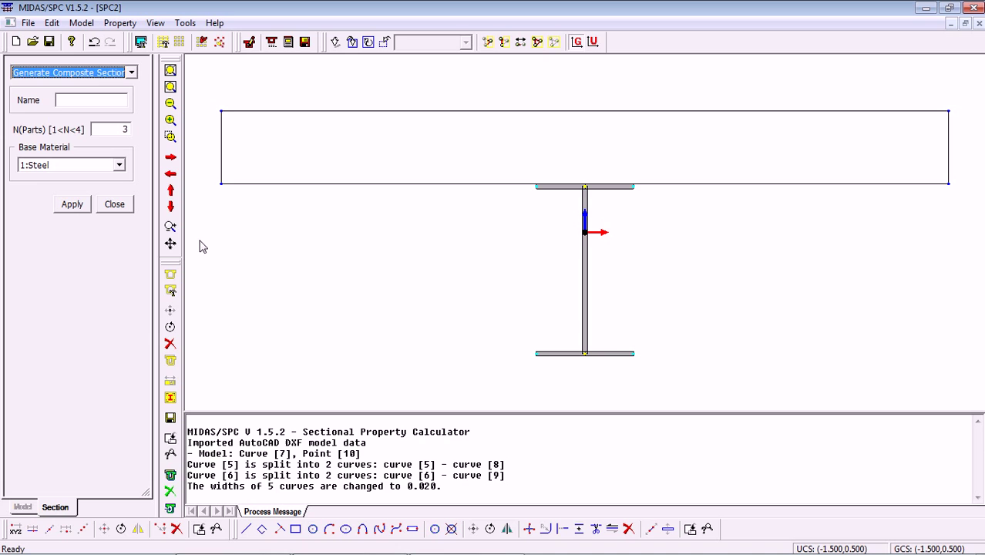
pyautogui.click(78, 96)
pyautogui.write('Composite')
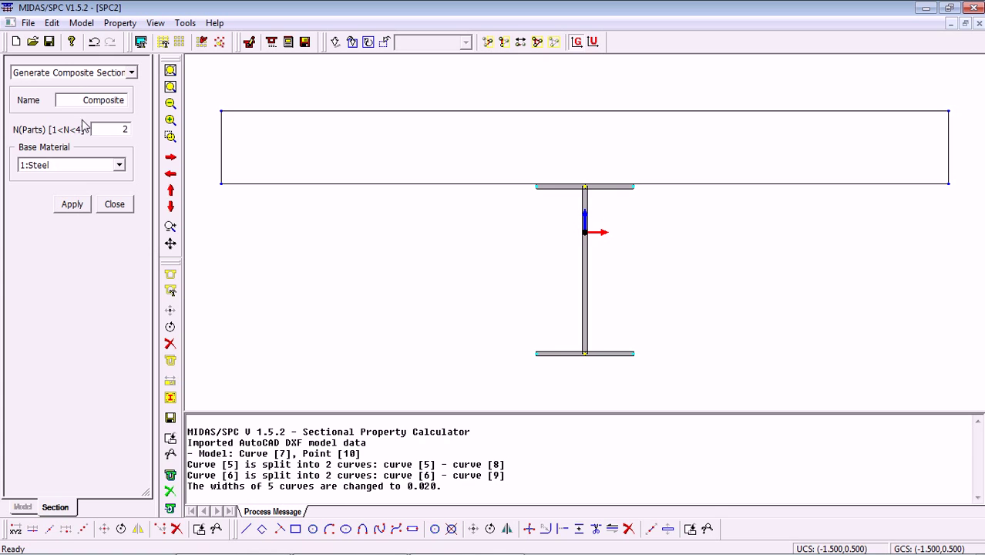
pyautogui.click(72, 205)
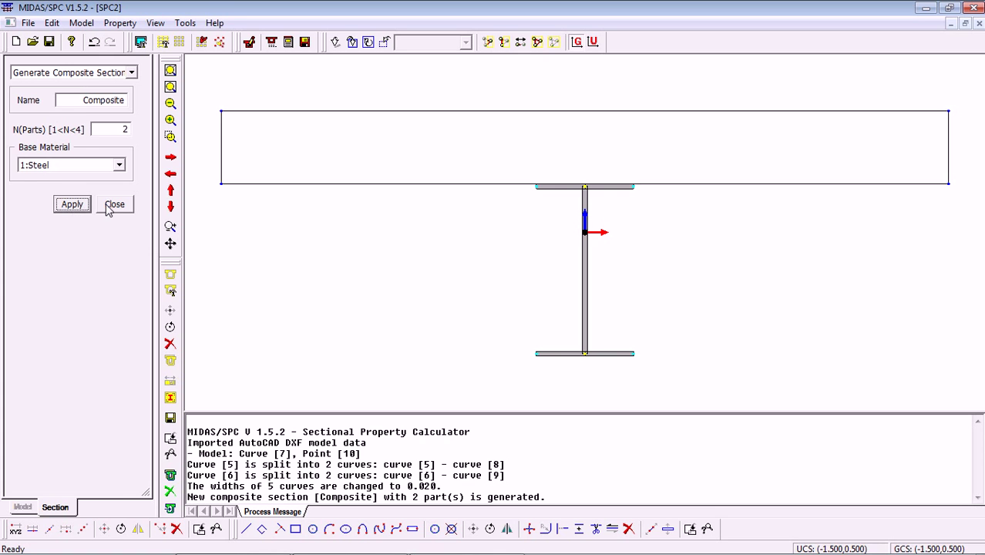
pyautogui.click(109, 206)
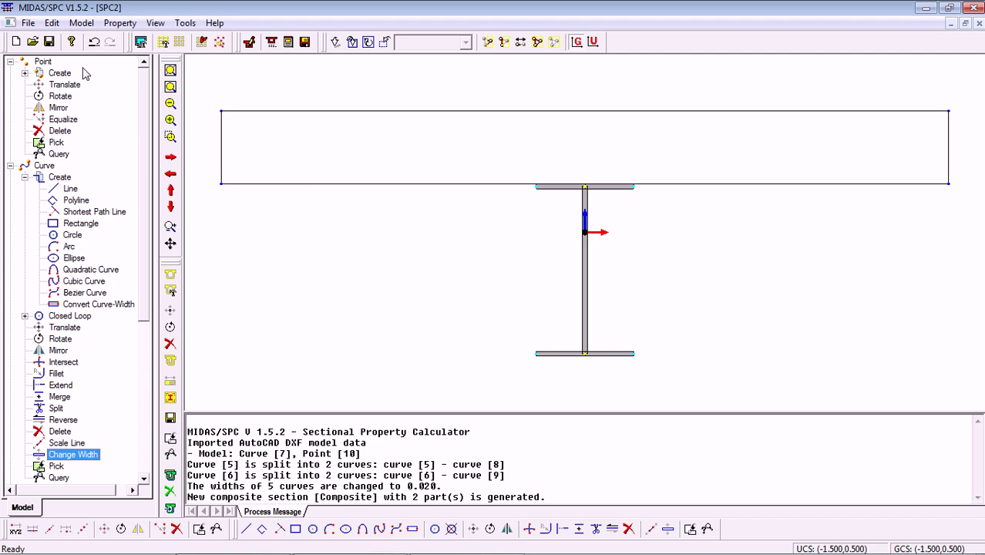
# Add the I-girder's curves to the composite section as line part 1, named 'I-beam'.
pyautogui.click(81, 24)
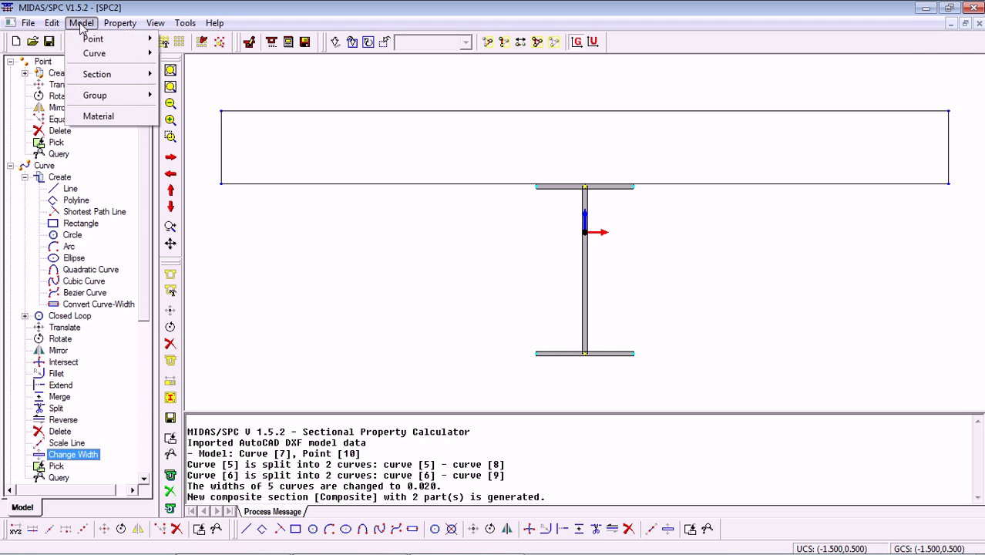
pyautogui.moveTo(123, 75)
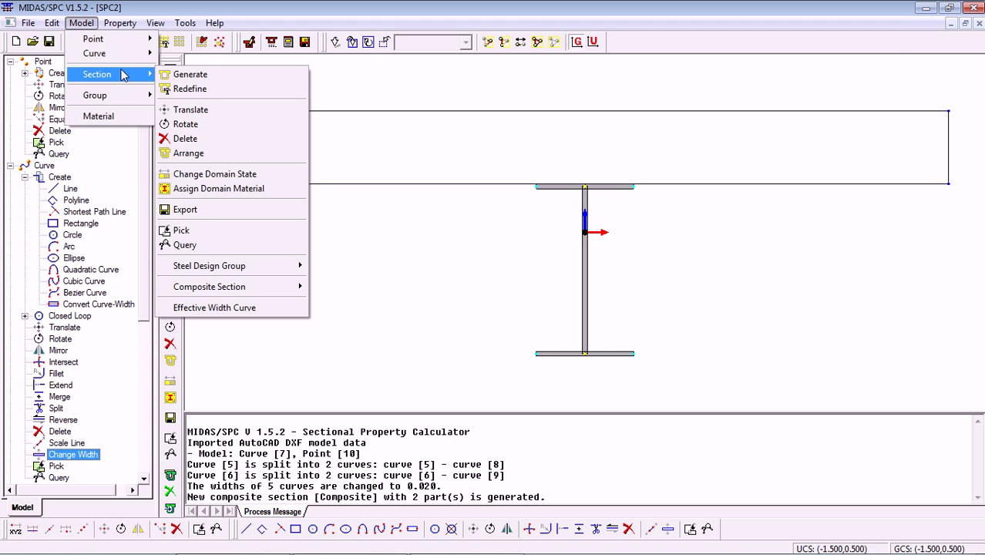
pyautogui.moveTo(282, 289)
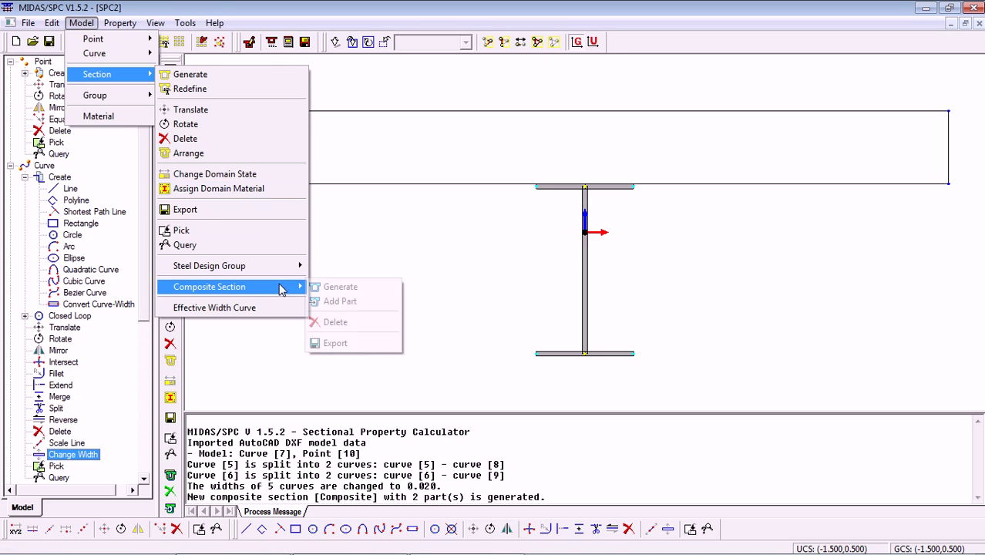
pyautogui.click(341, 302)
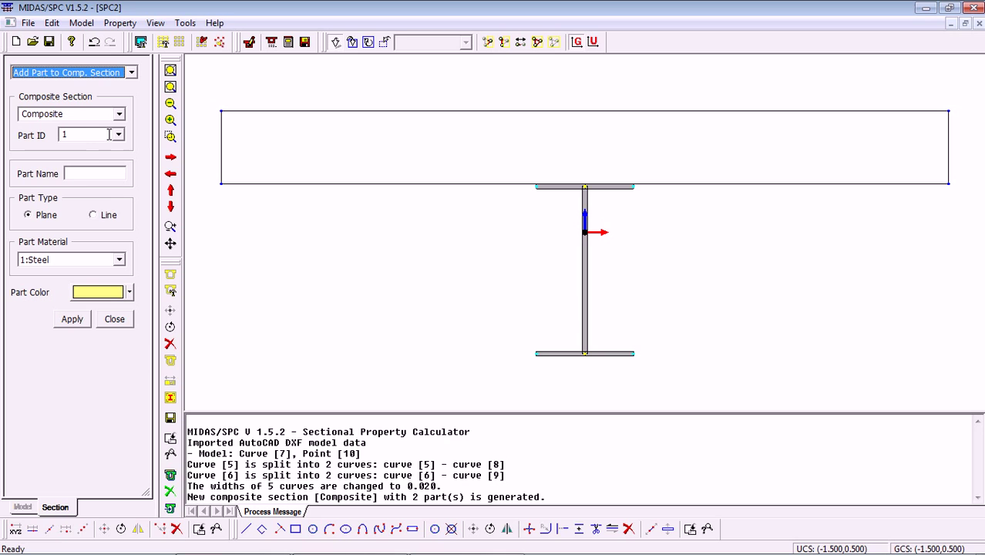
pyautogui.click(98, 170)
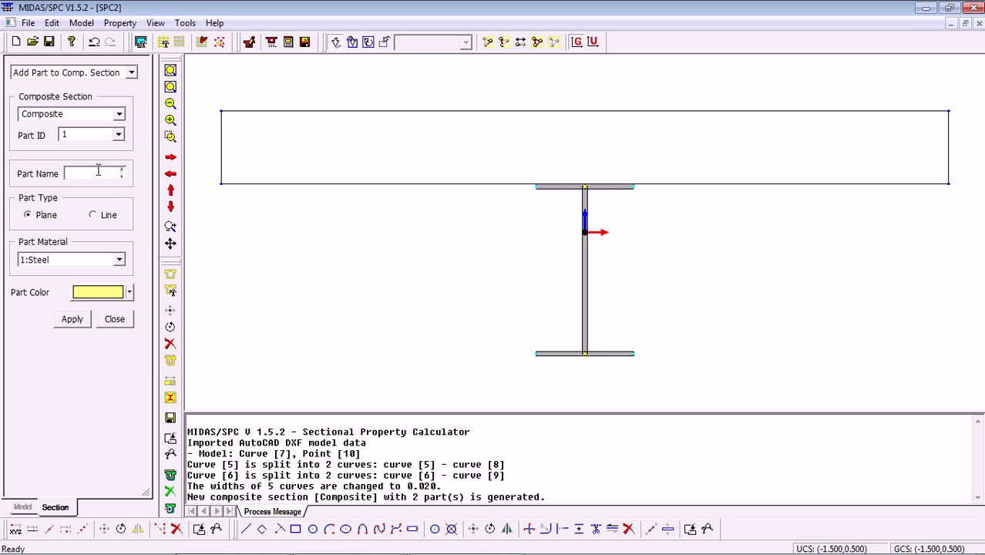
pyautogui.write('I-beam')
pyautogui.press('Tab')
pyautogui.click(96, 217)
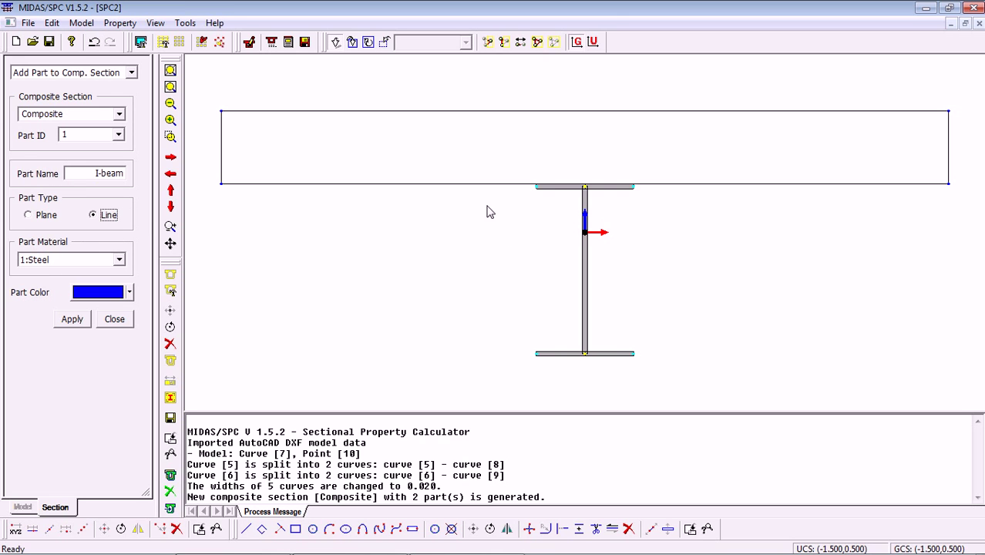
pyautogui.moveTo(485, 162); pyautogui.dragTo(689, 378)
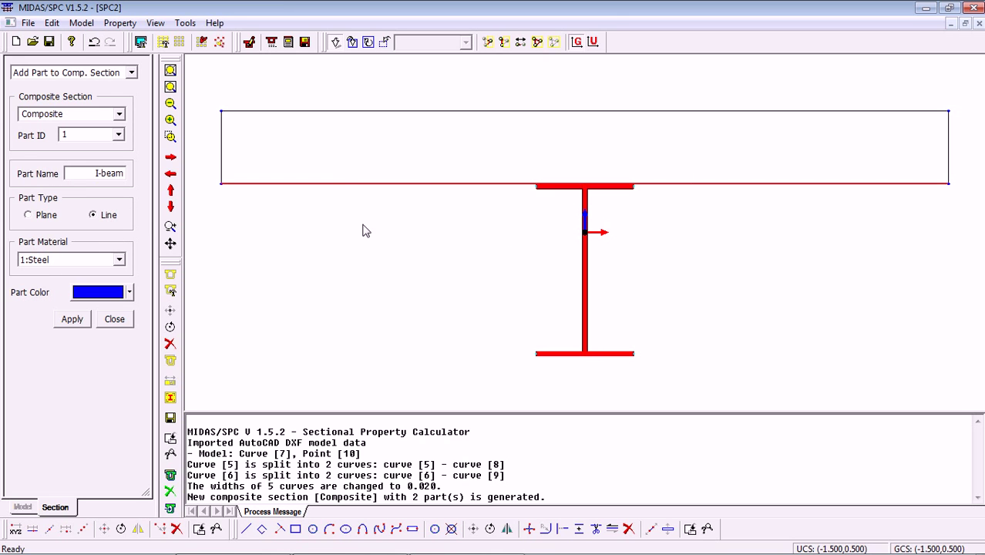
pyautogui.click(451, 200)
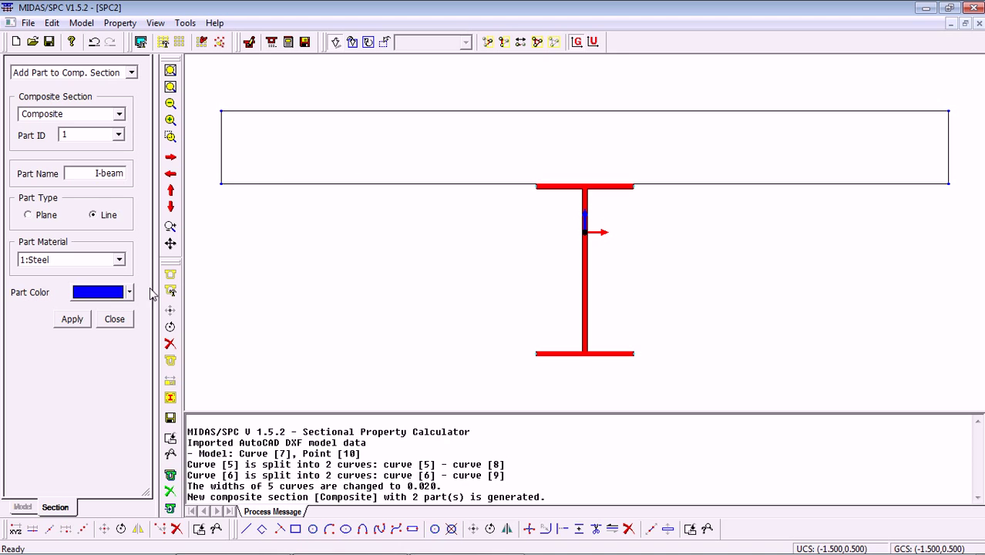
pyautogui.click(82, 317)
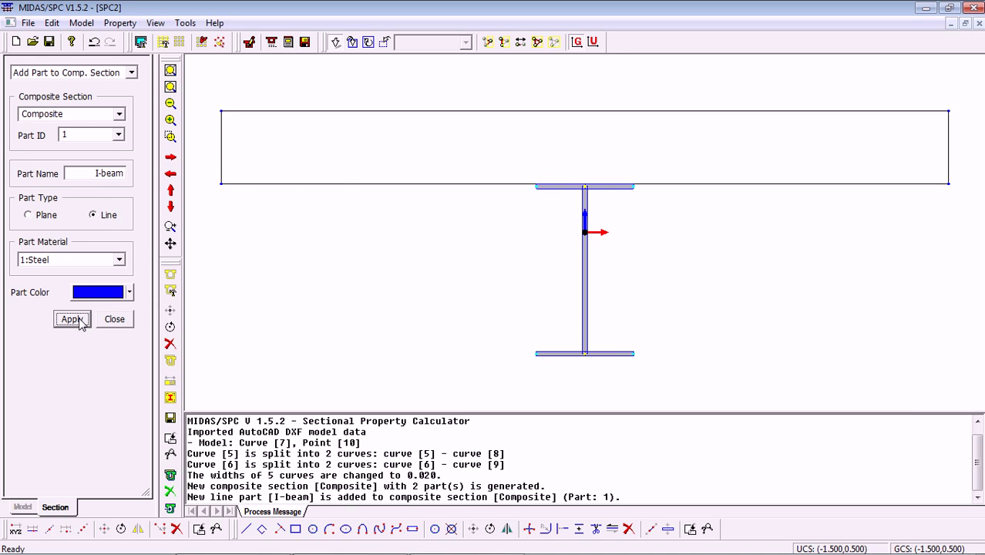
# Add the slab outline as part 2, 'Deck', a plane part with RC material.
pyautogui.click(118, 135)
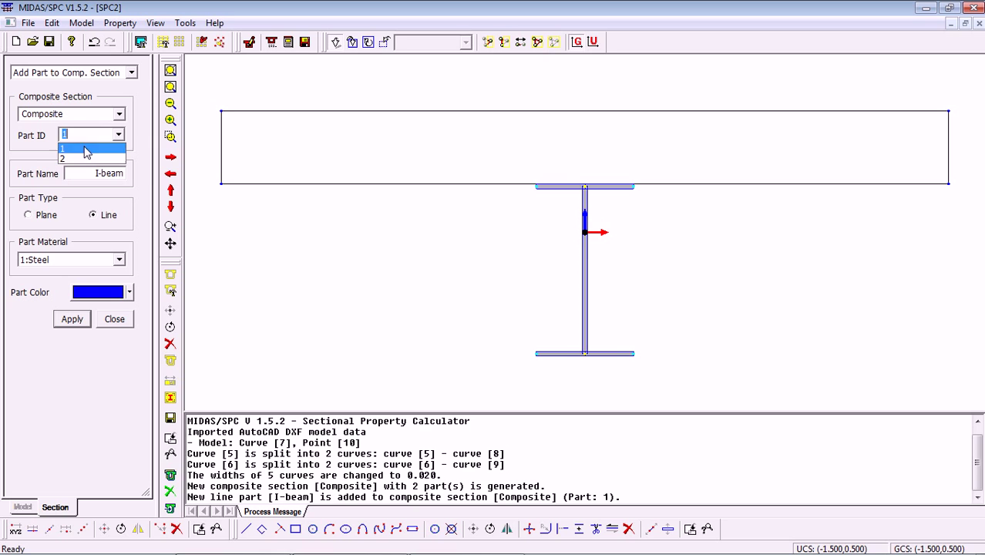
pyautogui.click(70, 160)
pyautogui.doubleClick(108, 174)
pyautogui.write('Deck')
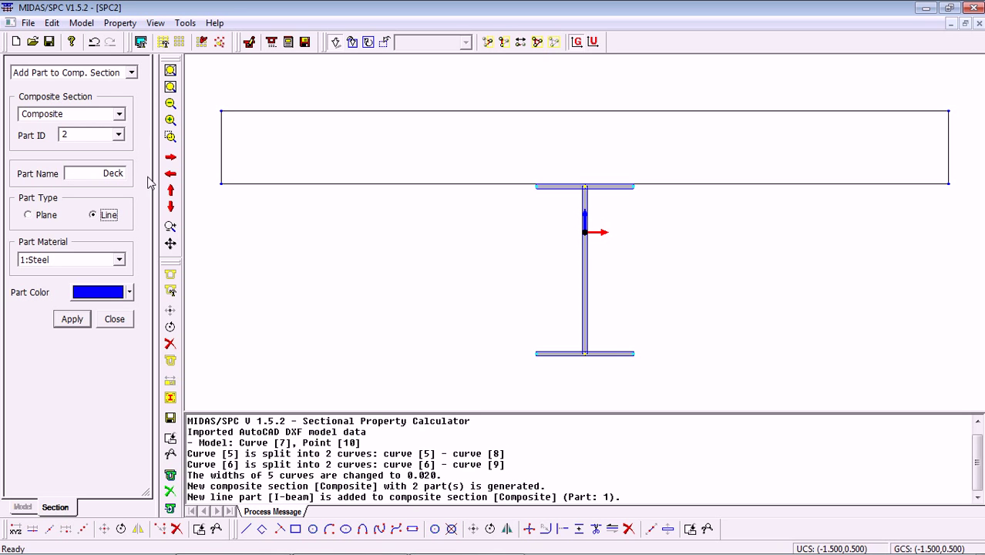
pyautogui.click(36, 215)
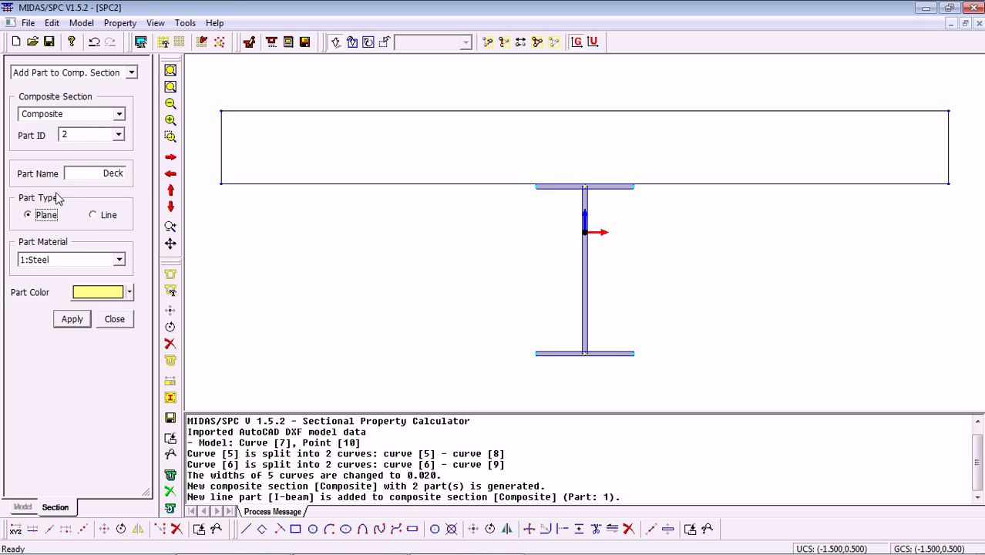
pyautogui.click(82, 260)
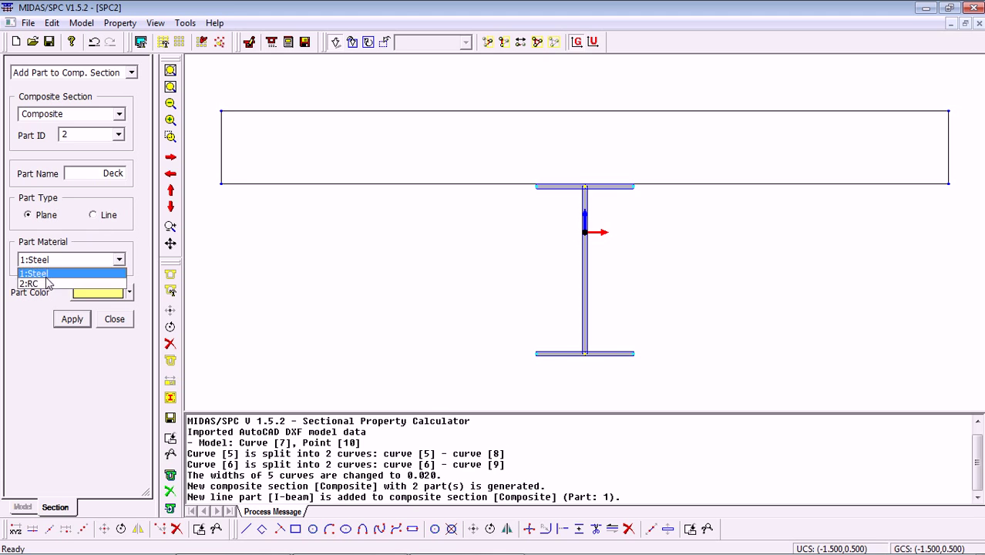
pyautogui.click(46, 278)
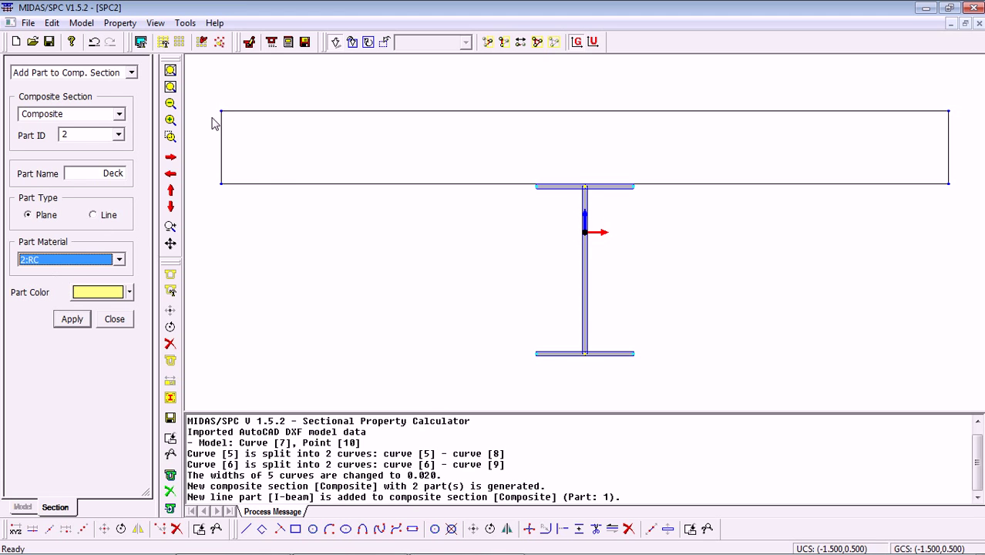
pyautogui.moveTo(205, 83); pyautogui.dragTo(951, 216)
pyautogui.click(949, 148)
pyautogui.click(82, 321)
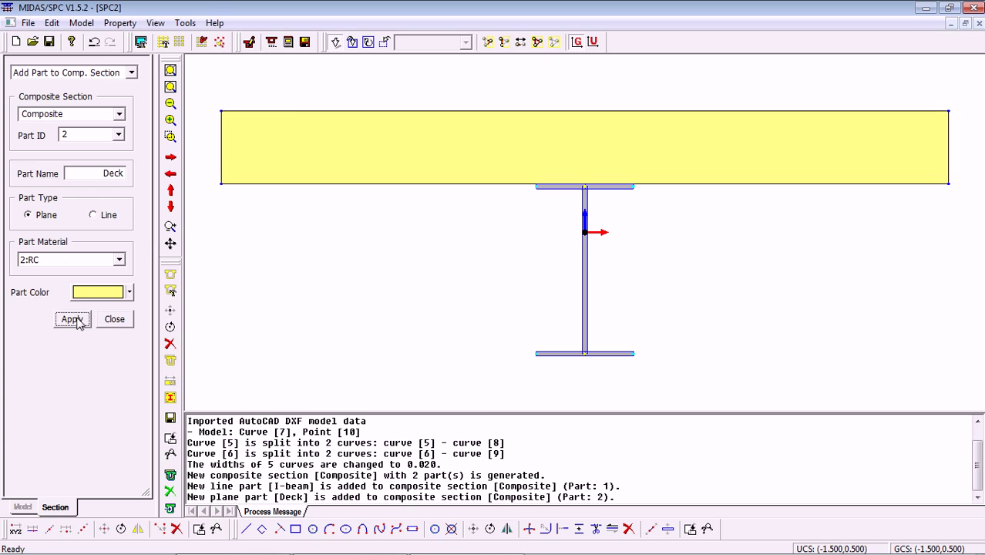
pyautogui.click(114, 319)
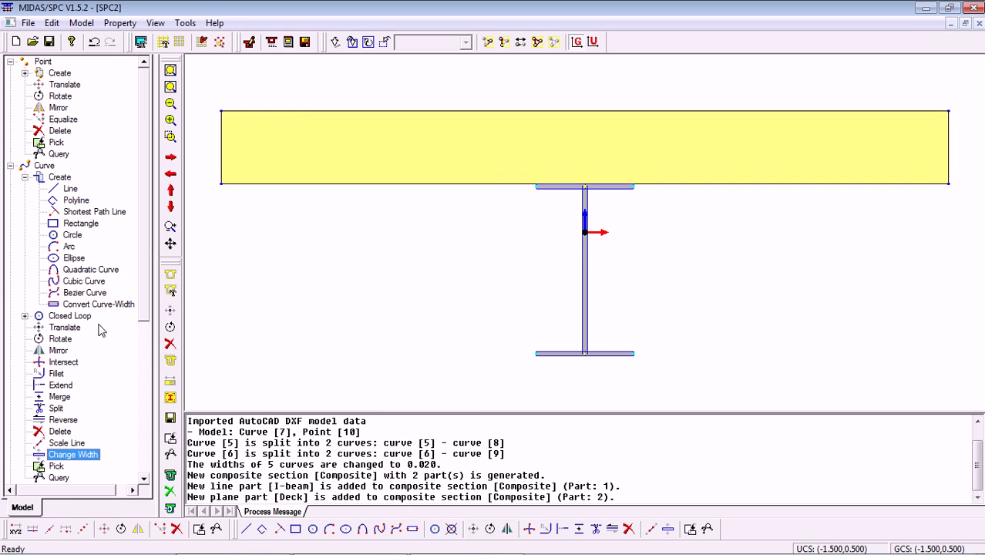
# Calculate the deck-and-girder composite section's properties with a 0.1 mesh size.
pyautogui.click(116, 24)
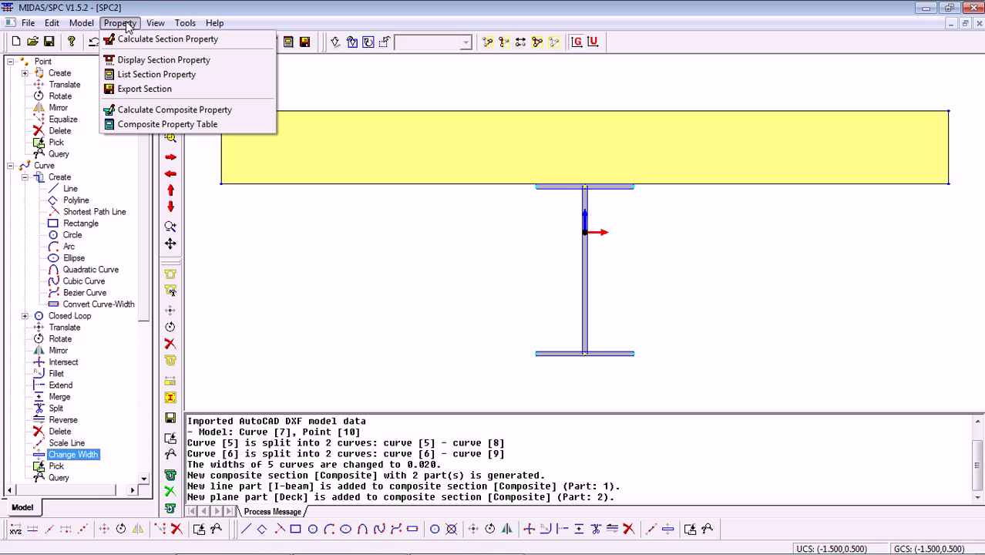
pyautogui.click(183, 112)
pyautogui.click(116, 142)
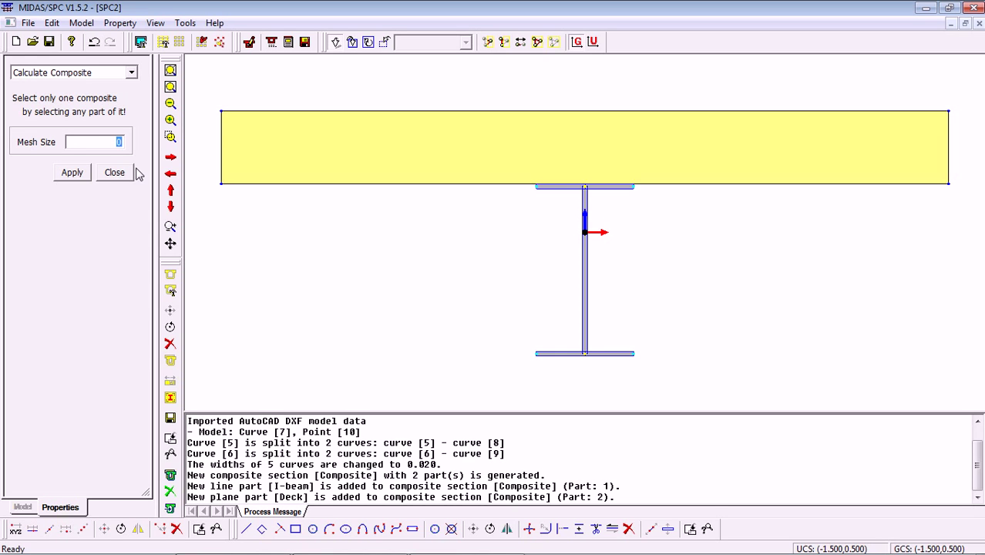
pyautogui.write('0.1')
pyautogui.click(252, 154)
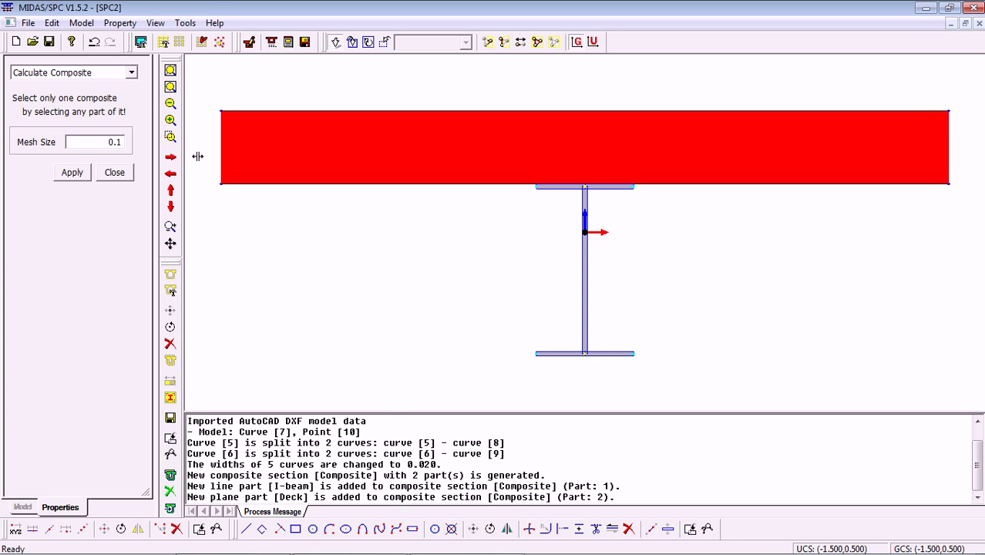
pyautogui.click(72, 172)
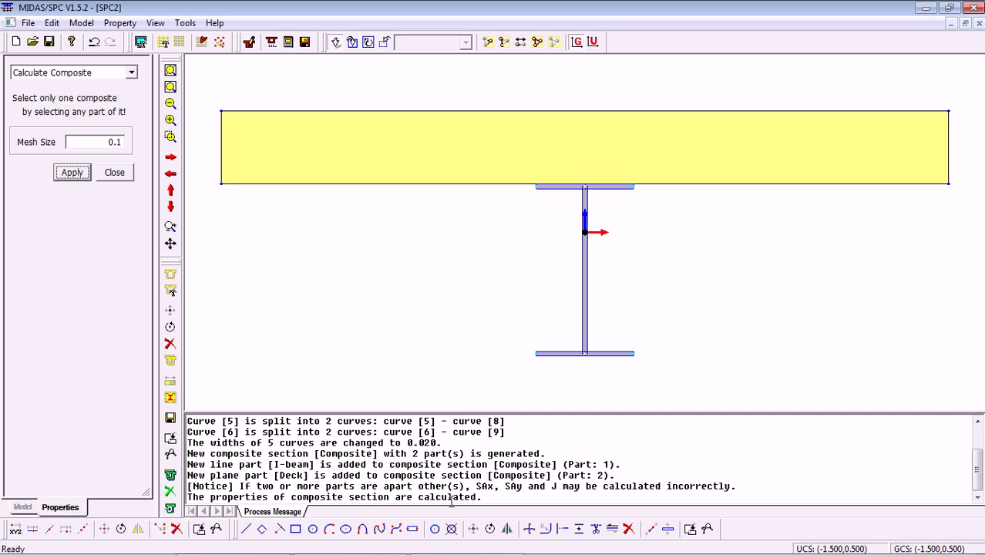
pyautogui.click(115, 172)
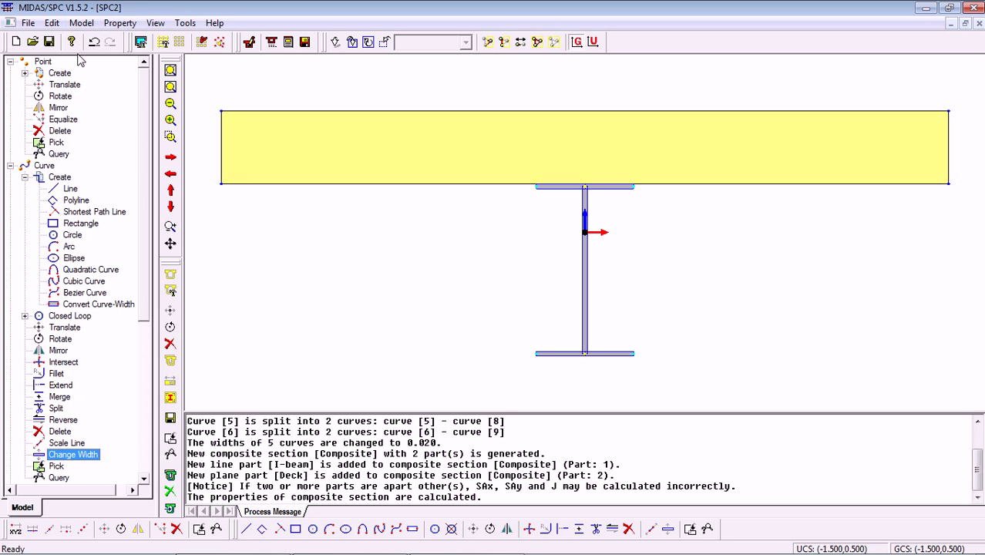
# Export the composite section to demo.sec, overwriting the existing file, then close SPC2.
pyautogui.click(83, 23)
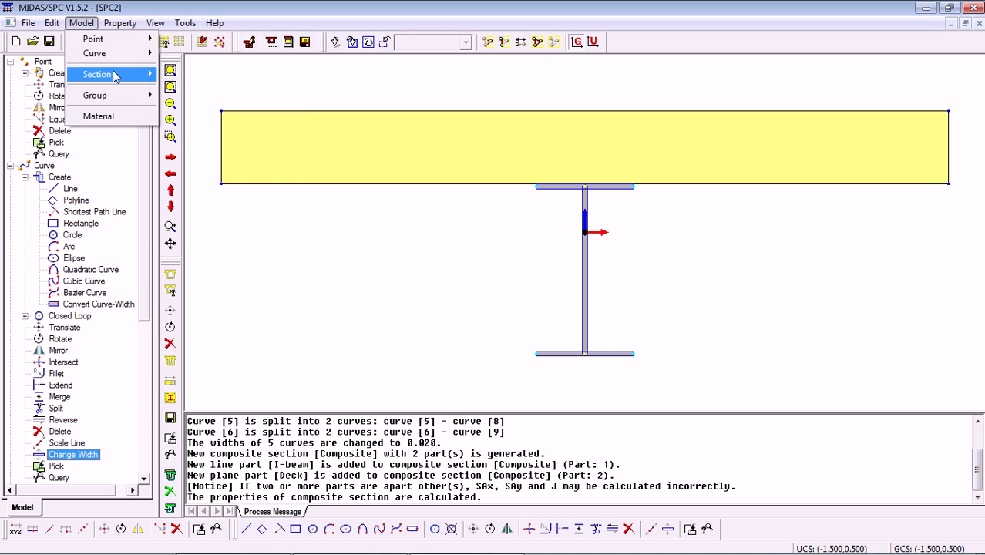
pyautogui.moveTo(114, 73)
pyautogui.moveTo(270, 289)
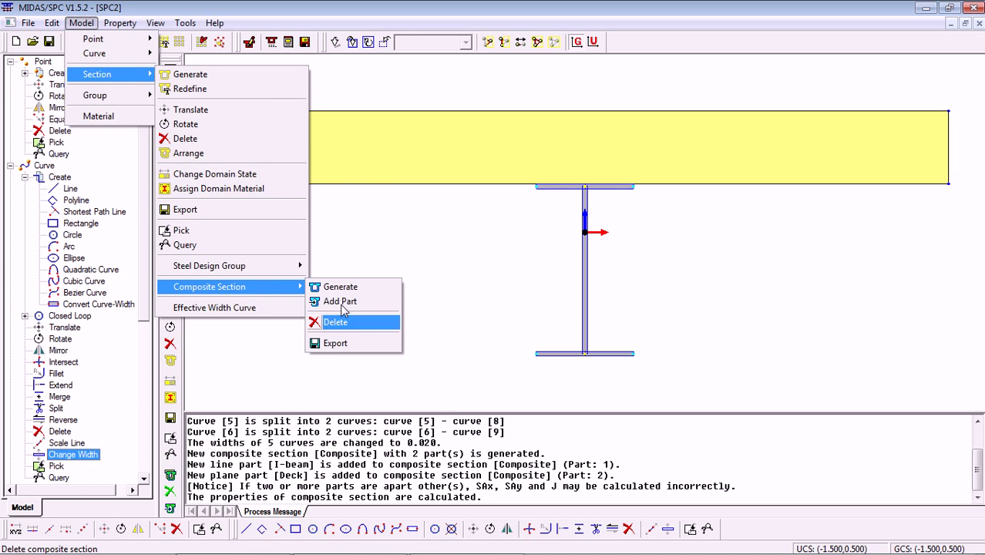
pyautogui.click(337, 343)
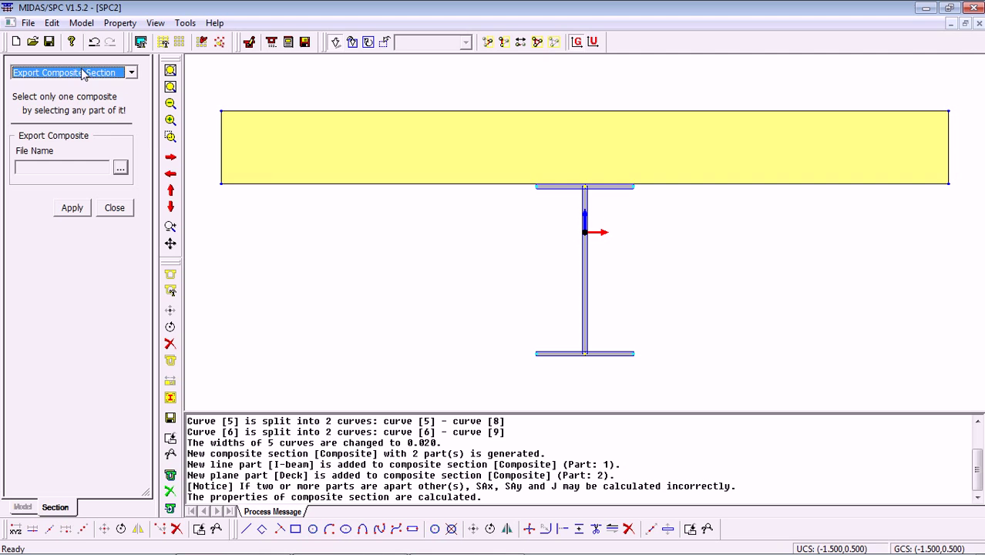
pyautogui.click(235, 145)
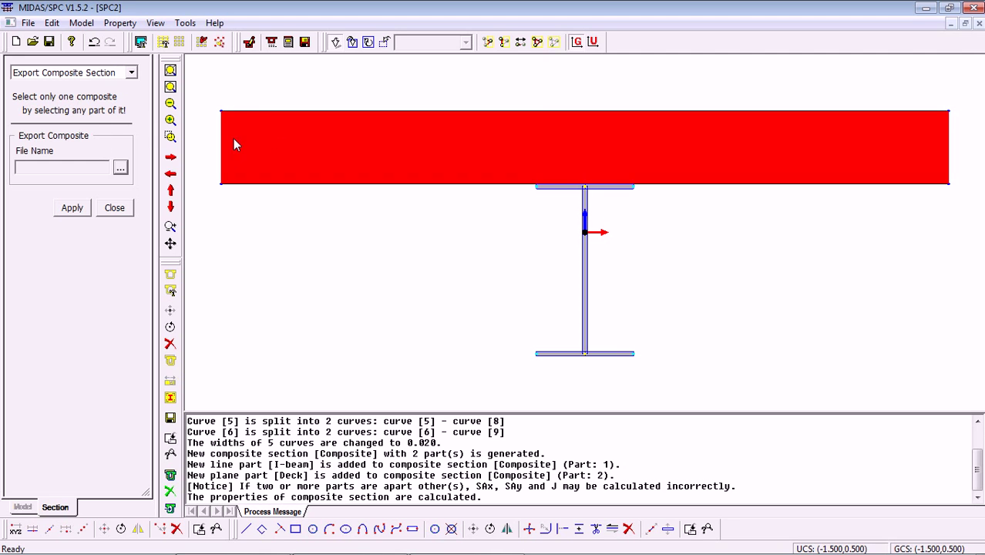
pyautogui.click(120, 169)
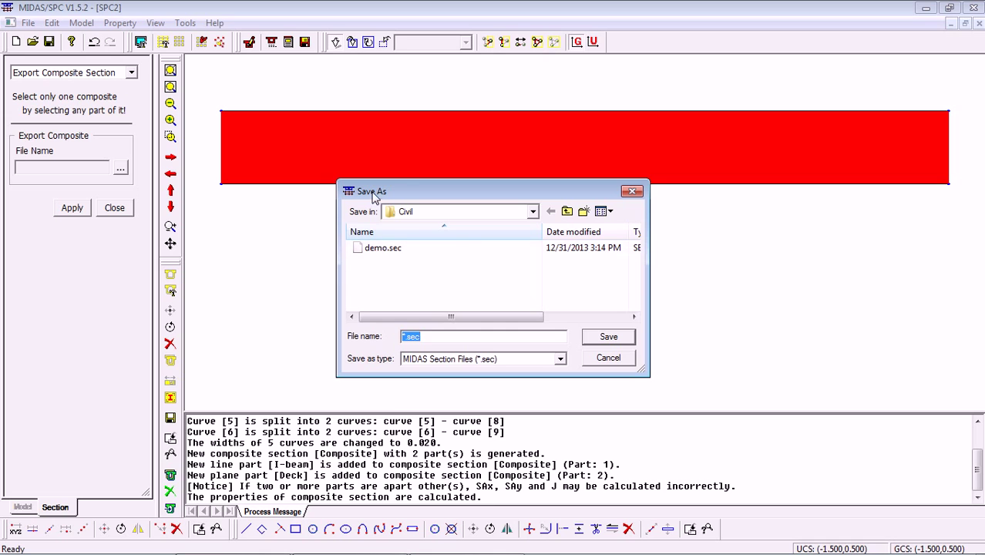
pyautogui.click(378, 250)
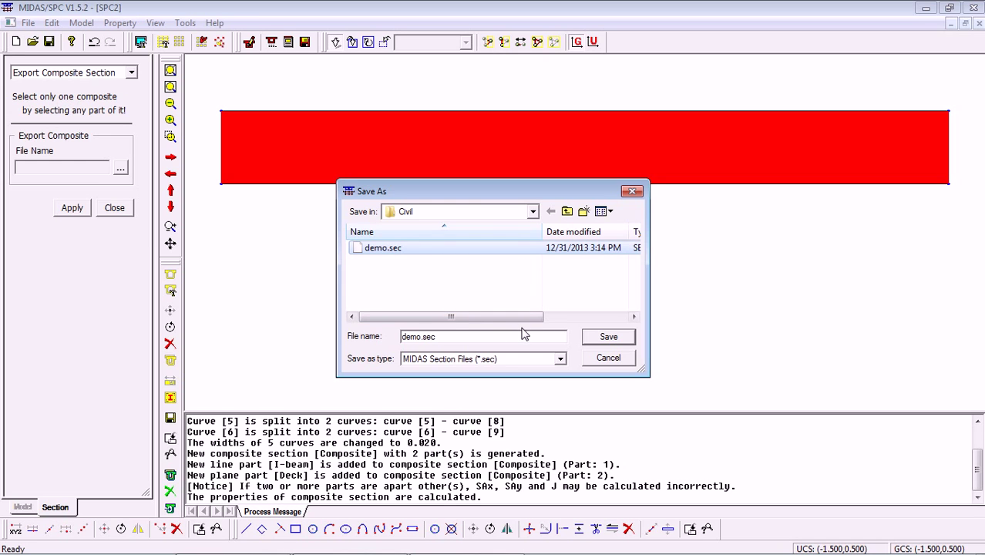
pyautogui.click(609, 340)
pyautogui.click(535, 290)
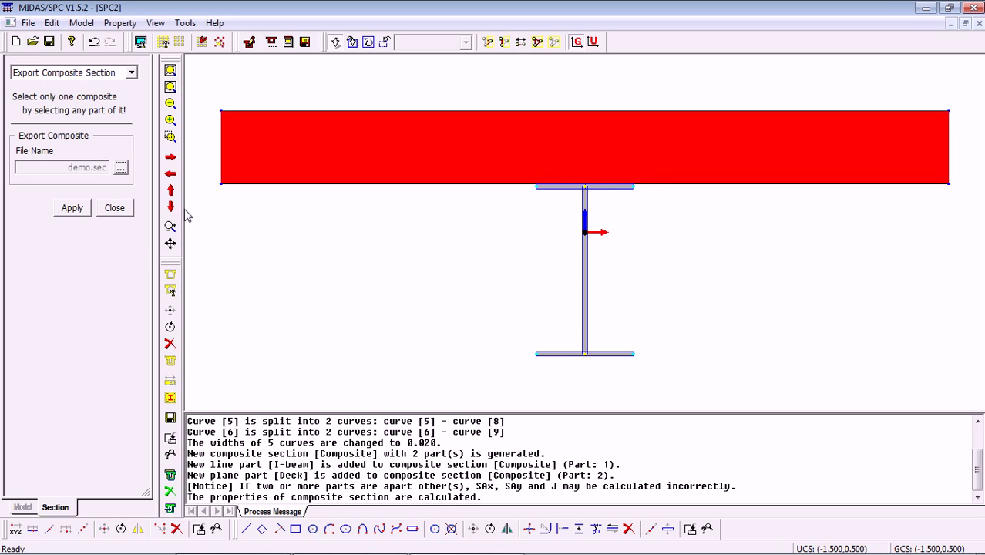
pyautogui.click(72, 208)
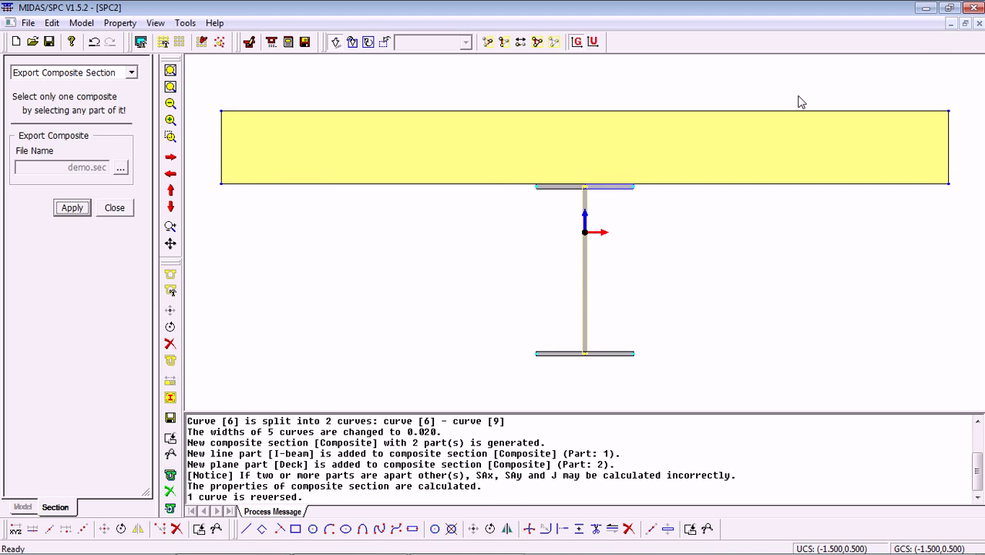
pyautogui.click(973, 7)
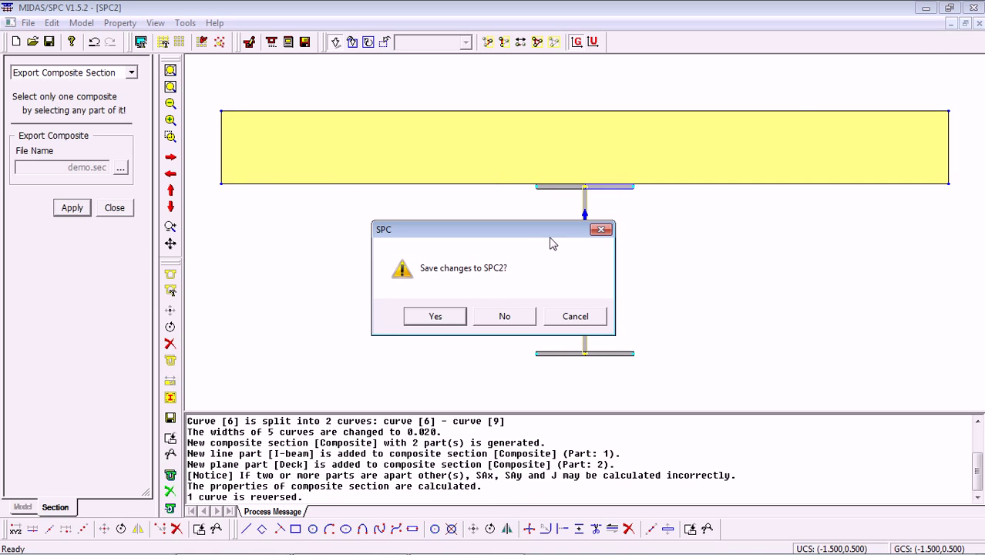
# Close SPC2 without saving and start a new section definition in MIDAS Civil.
pyautogui.click(506, 317)
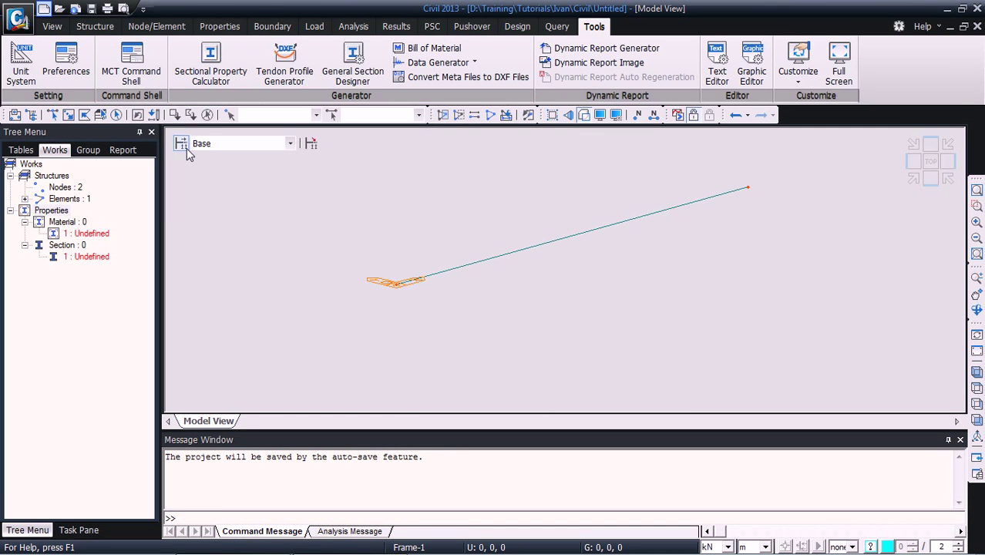
pyautogui.click(230, 28)
pyautogui.click(300, 66)
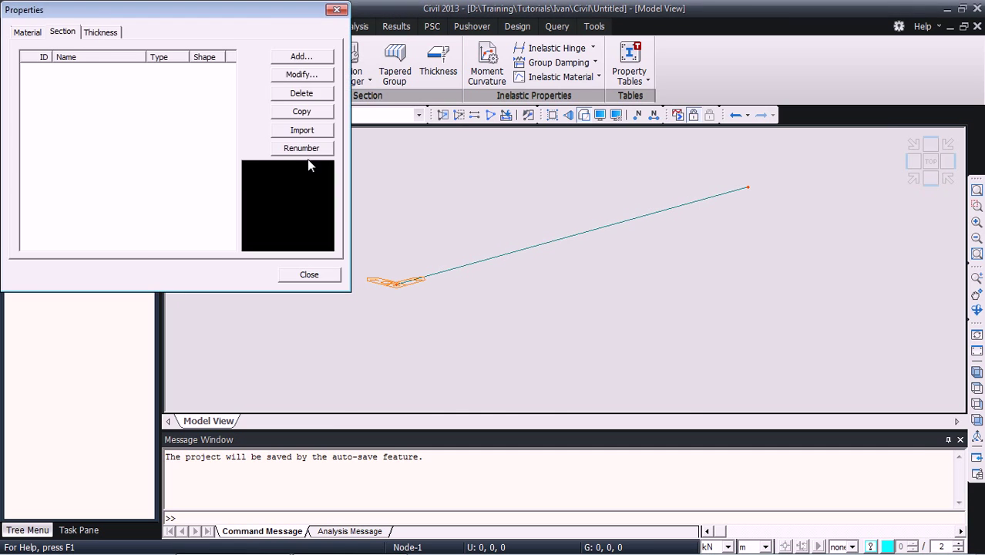
pyautogui.click(314, 58)
pyautogui.moveTo(206, 88); pyautogui.dragTo(352, 31)
# Set the composite section type to Composite-General and choose demo.sec for SPC import.
pyautogui.click(361, 65)
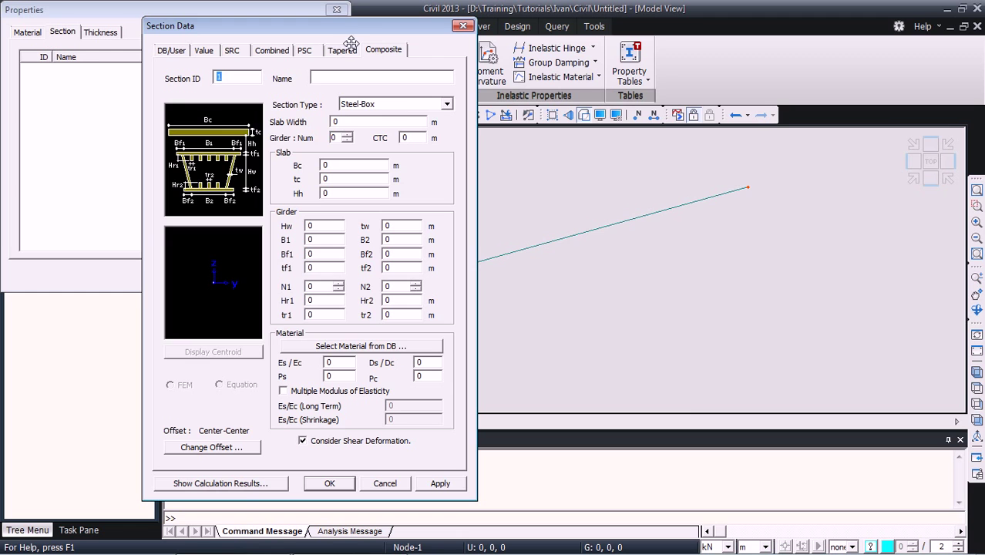
pyautogui.click(446, 105)
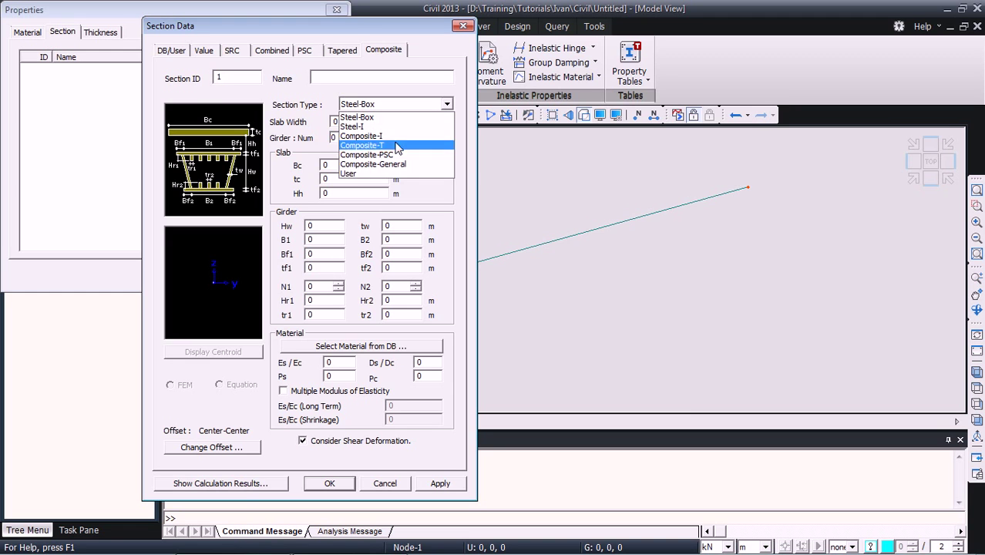
pyautogui.click(373, 165)
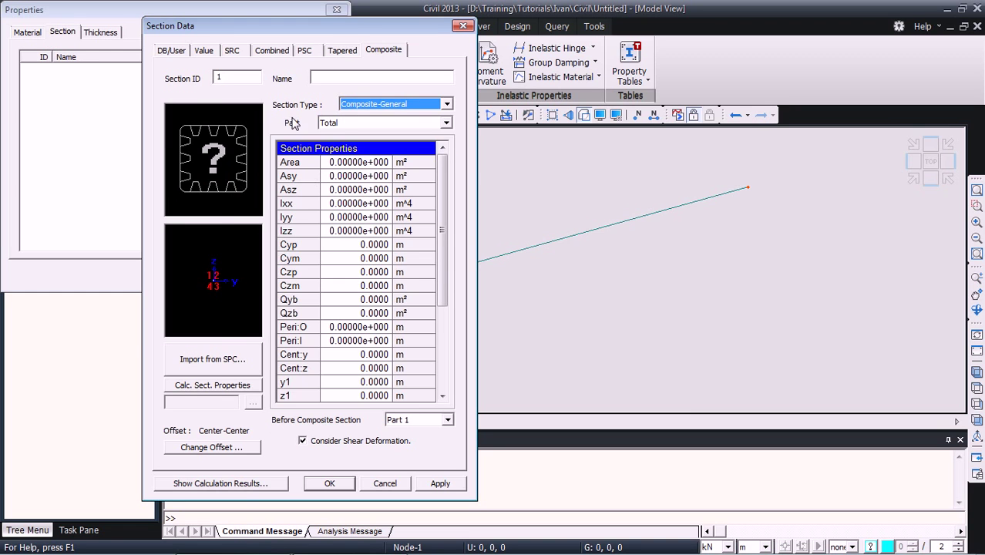
pyautogui.click(211, 361)
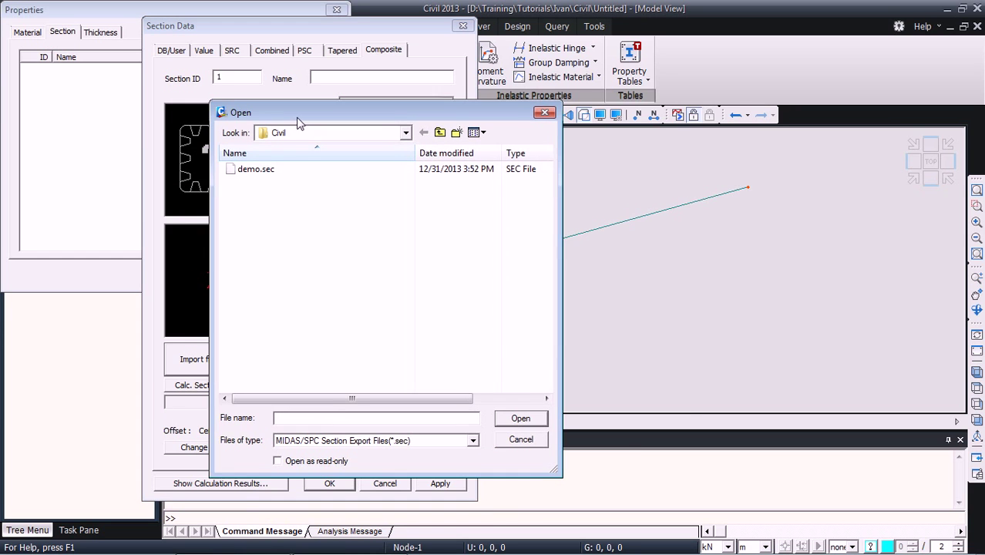
pyautogui.click(267, 169)
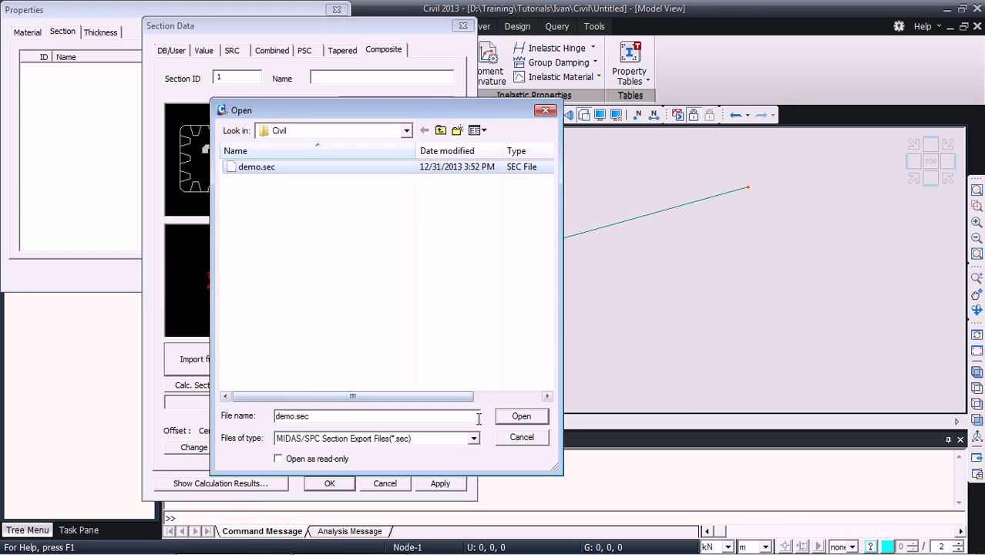
# Import demo.sec, review Part 1 and total properties (area 0.166943 m²), and accept it.
pyautogui.click(521, 416)
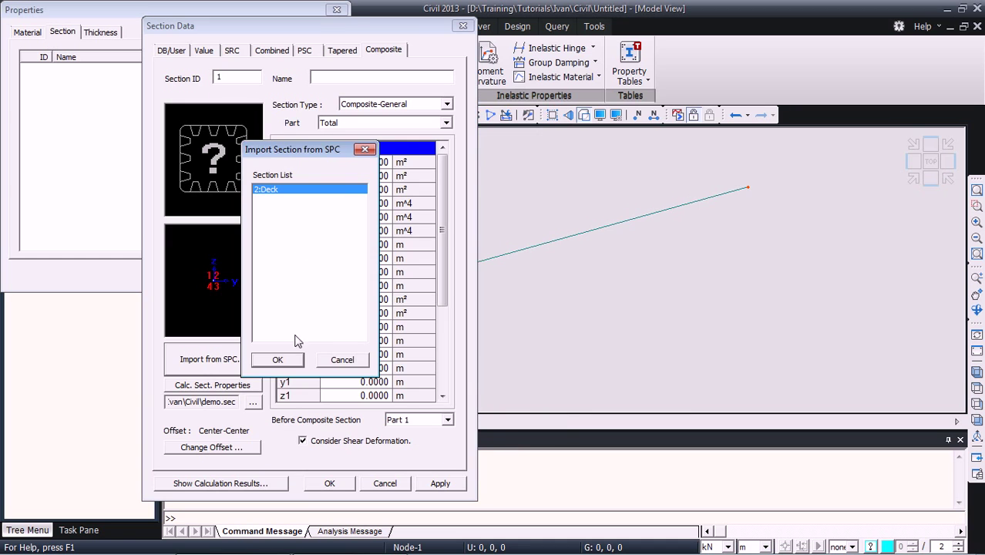
pyautogui.click(279, 362)
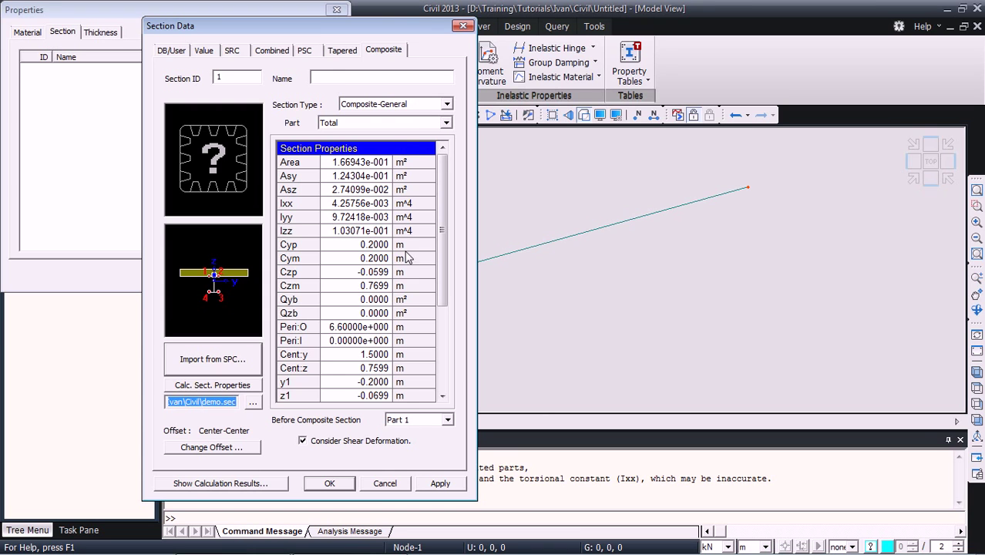
pyautogui.click(446, 124)
pyautogui.click(420, 140)
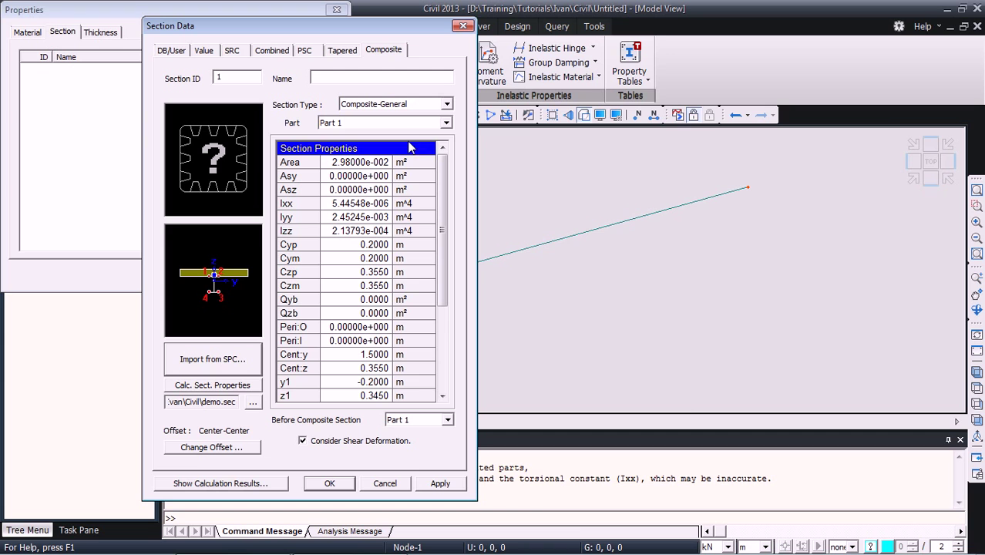
pyautogui.click(447, 125)
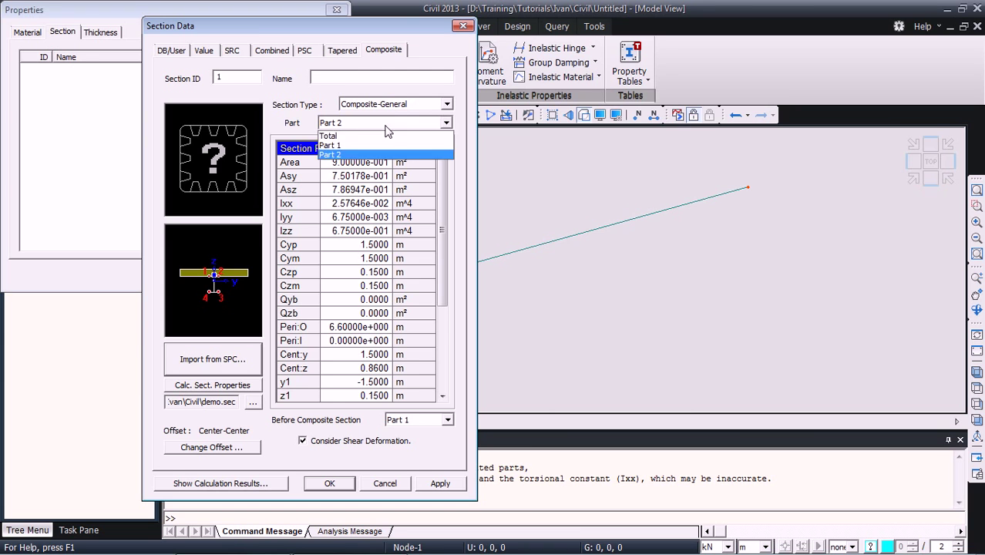
pyautogui.click(359, 137)
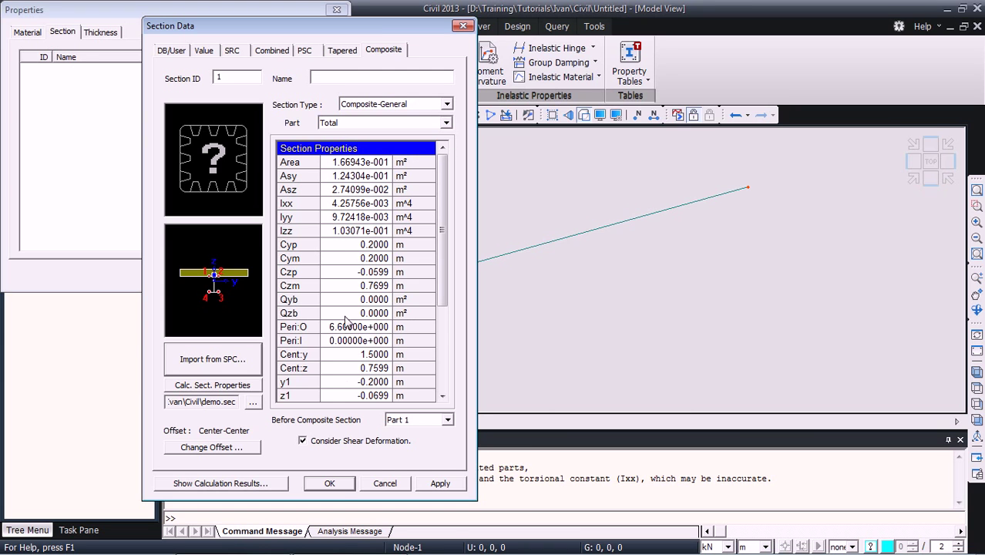
pyautogui.click(337, 487)
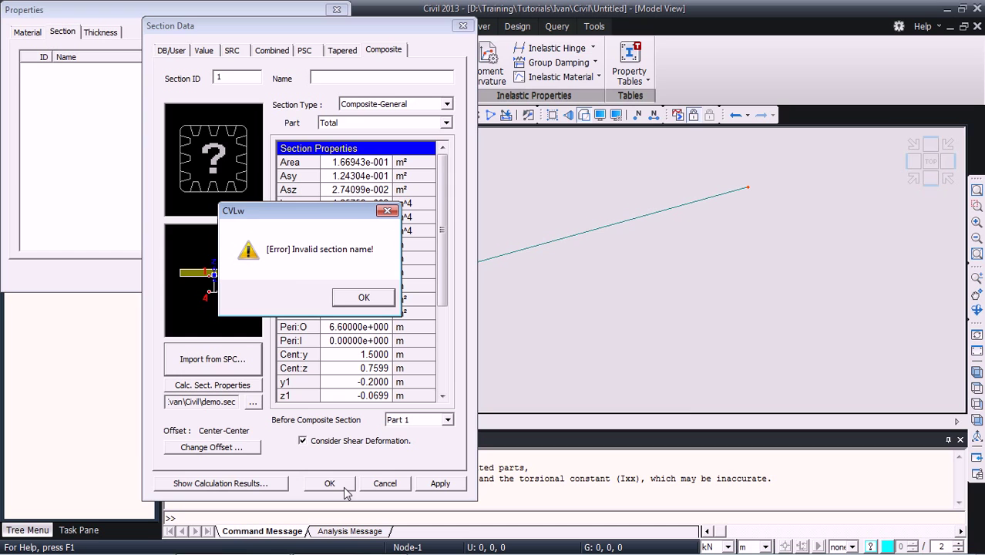
pyautogui.click(361, 296)
# Save the section as 'Composite I-beam' and orbit to inspect the slab-on-girder beam.
pyautogui.click(342, 78)
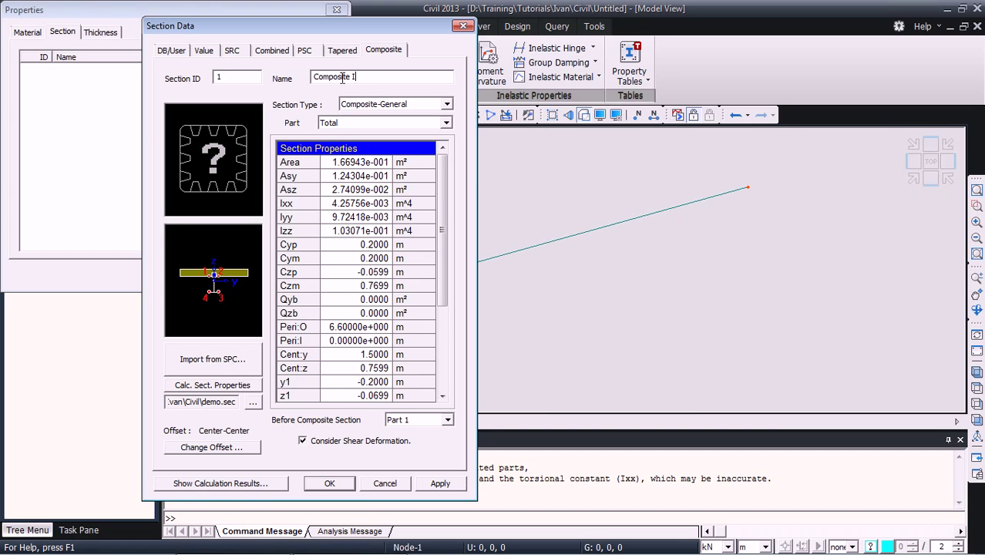
pyautogui.click(339, 484)
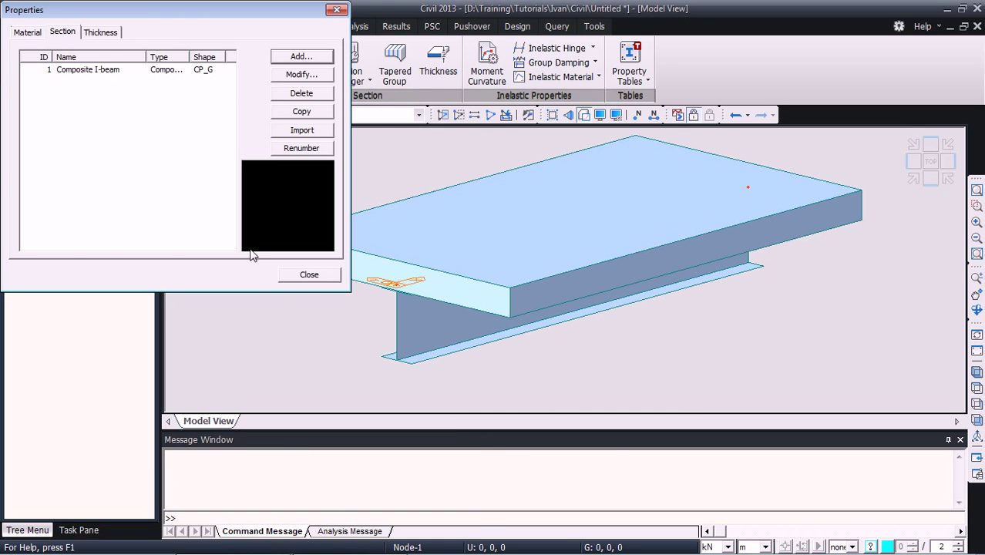
pyautogui.click(308, 275)
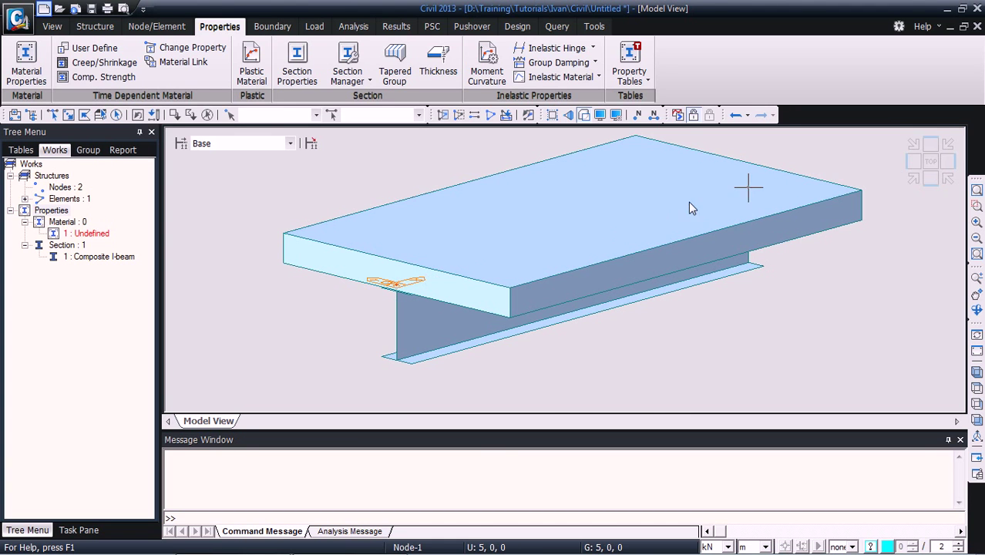
pyautogui.moveTo(529, 325)
pyautogui.mouseDown()
pyautogui.moveTo(547, 306)
pyautogui.moveTo(627, 327)
pyautogui.moveTo(534, 330)
pyautogui.moveTo(516, 317)
pyautogui.mouseUp()
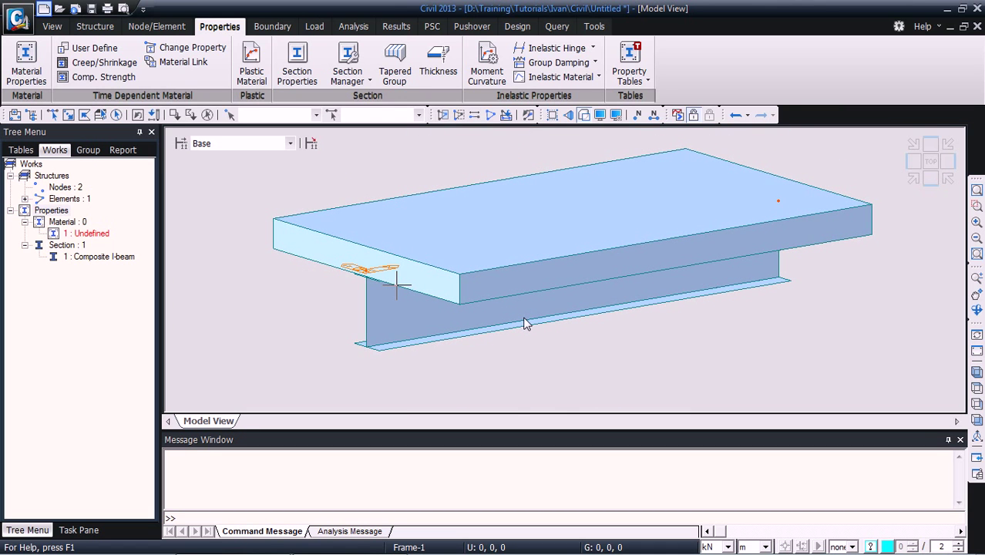